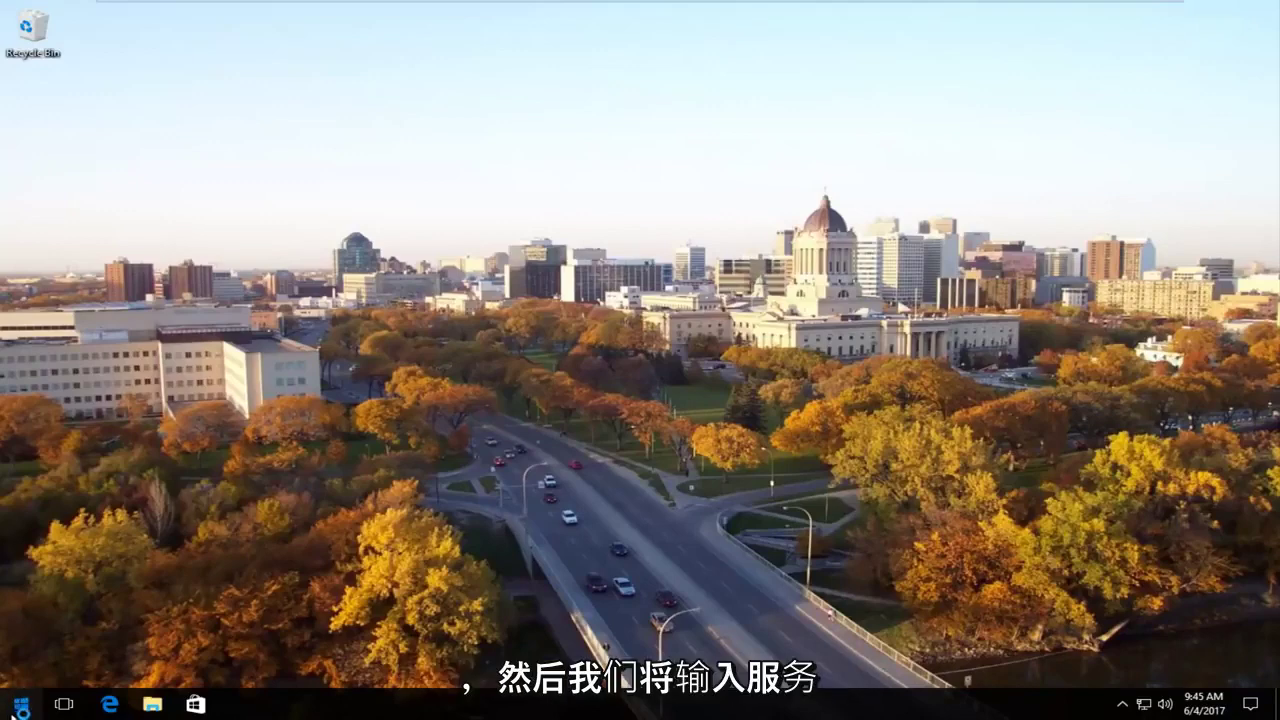
# Step: Search the Start menu for 'services' and launch the Services app
pyautogui.click(18, 708)
pyautogui.write('s')
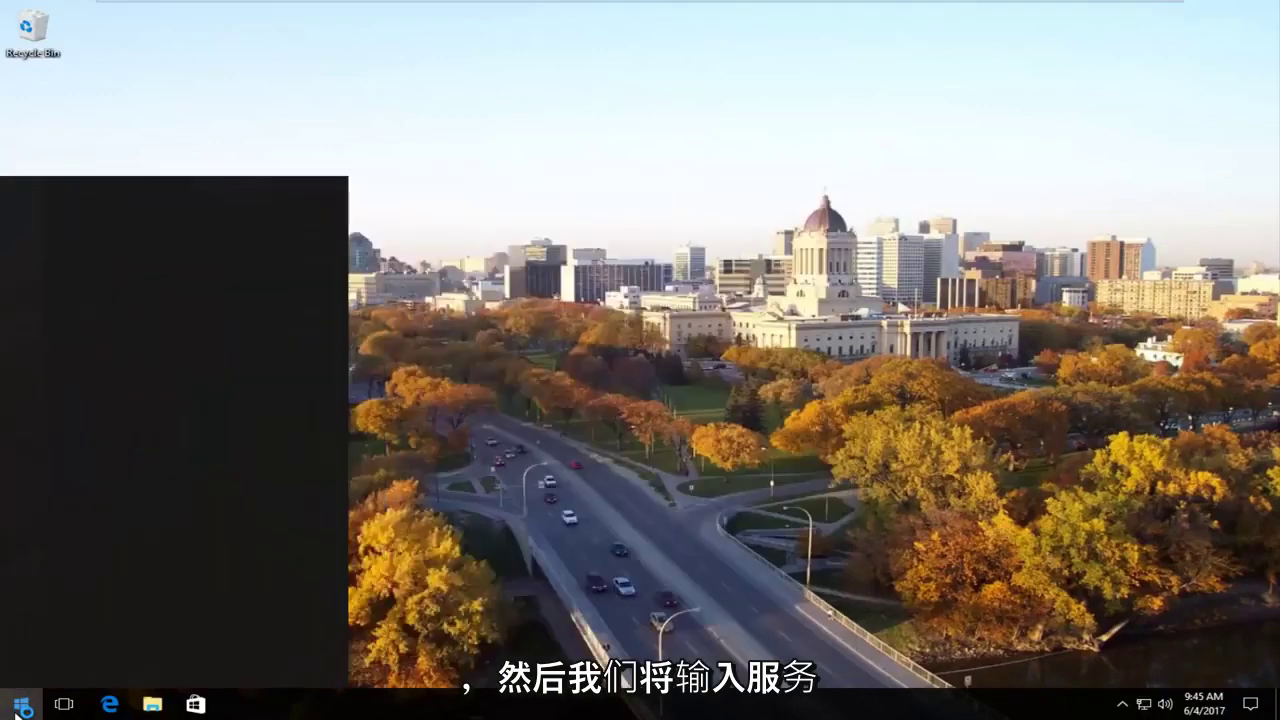
pyautogui.write('ervi')
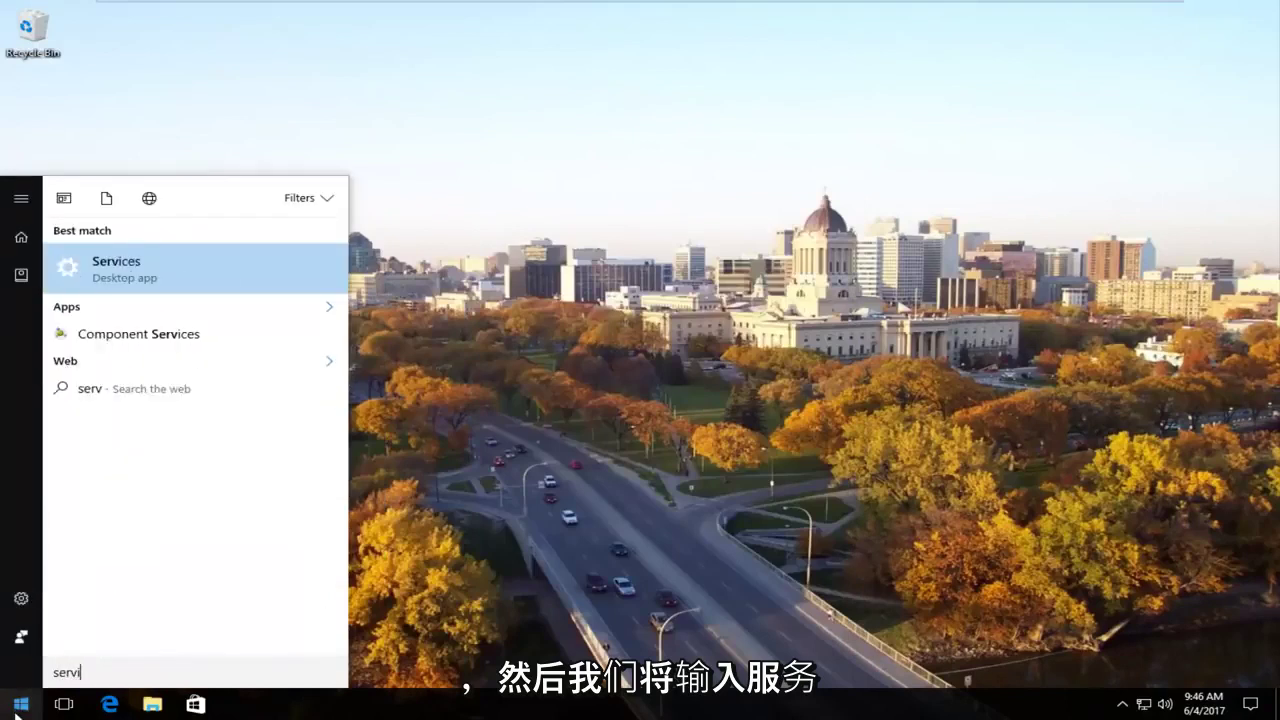
pyautogui.write('ces')
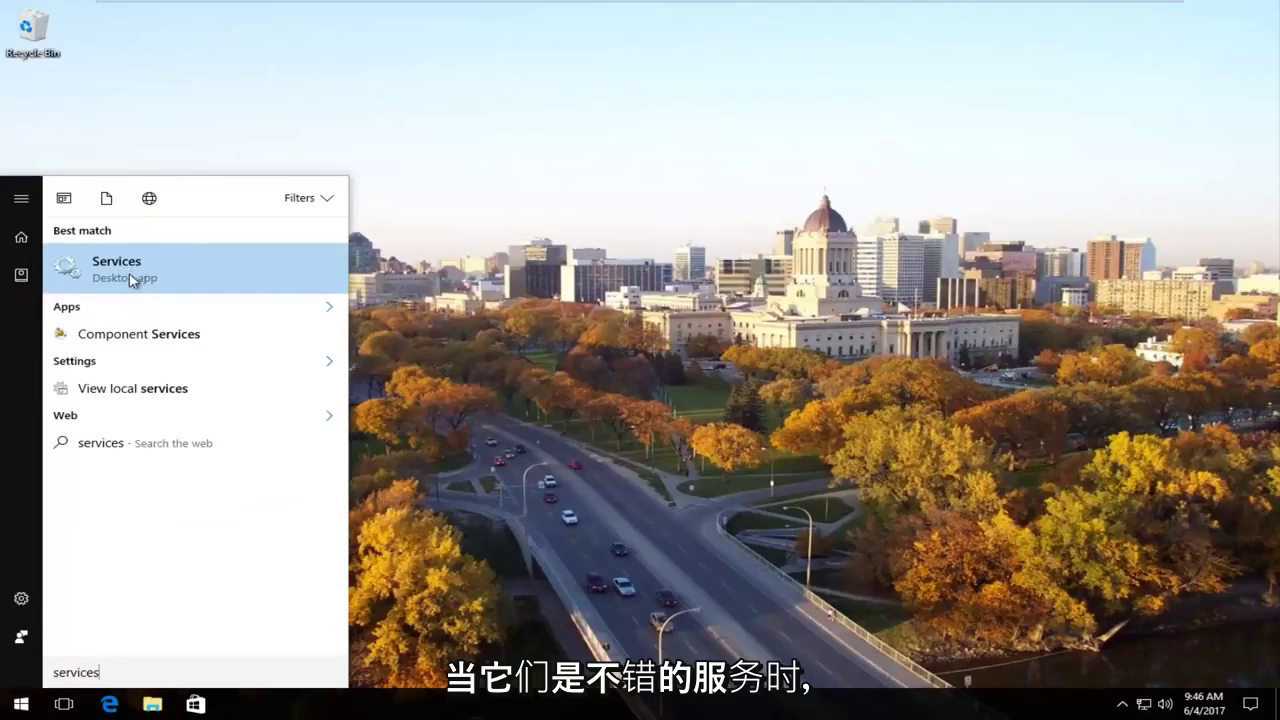
pyautogui.click(131, 288)
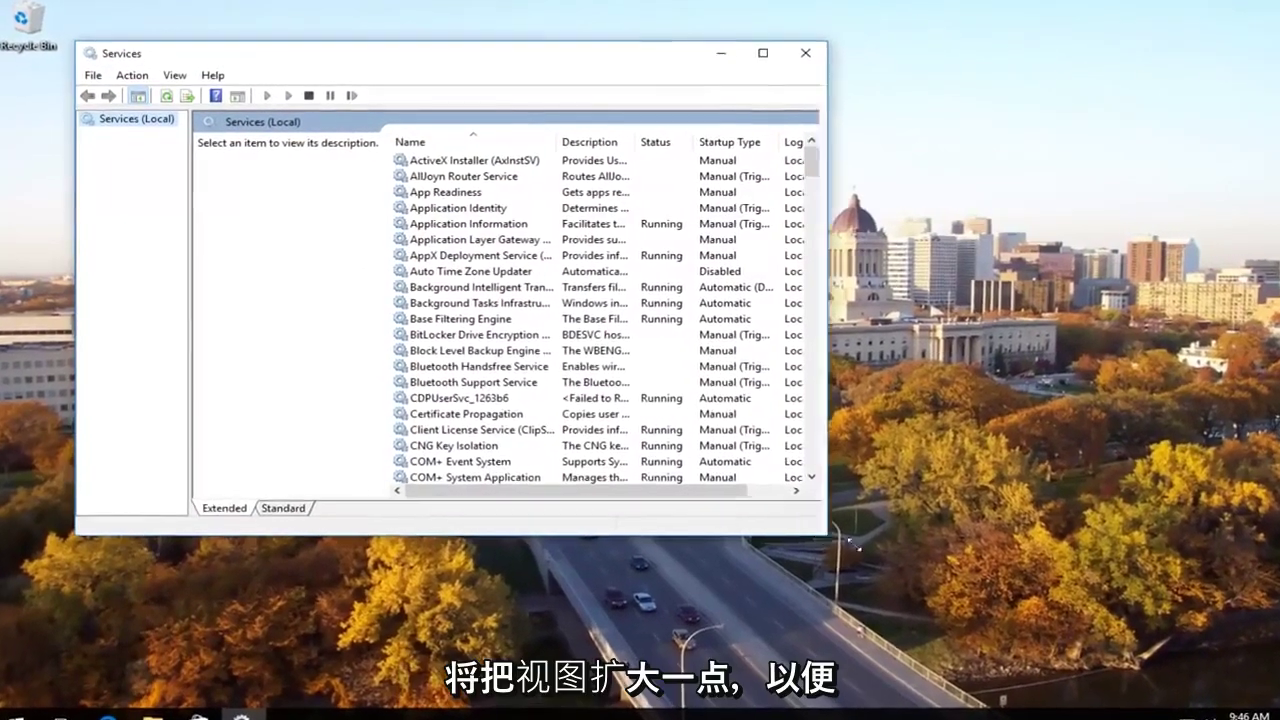
# Step: Enlarge the Services window, widen the Name column, and select TCP/IP NetBIOS Helper
pyautogui.moveTo(819, 512); pyautogui.dragTo(1103, 640)
pyautogui.moveTo(568, 138); pyautogui.dragTo(673, 138)
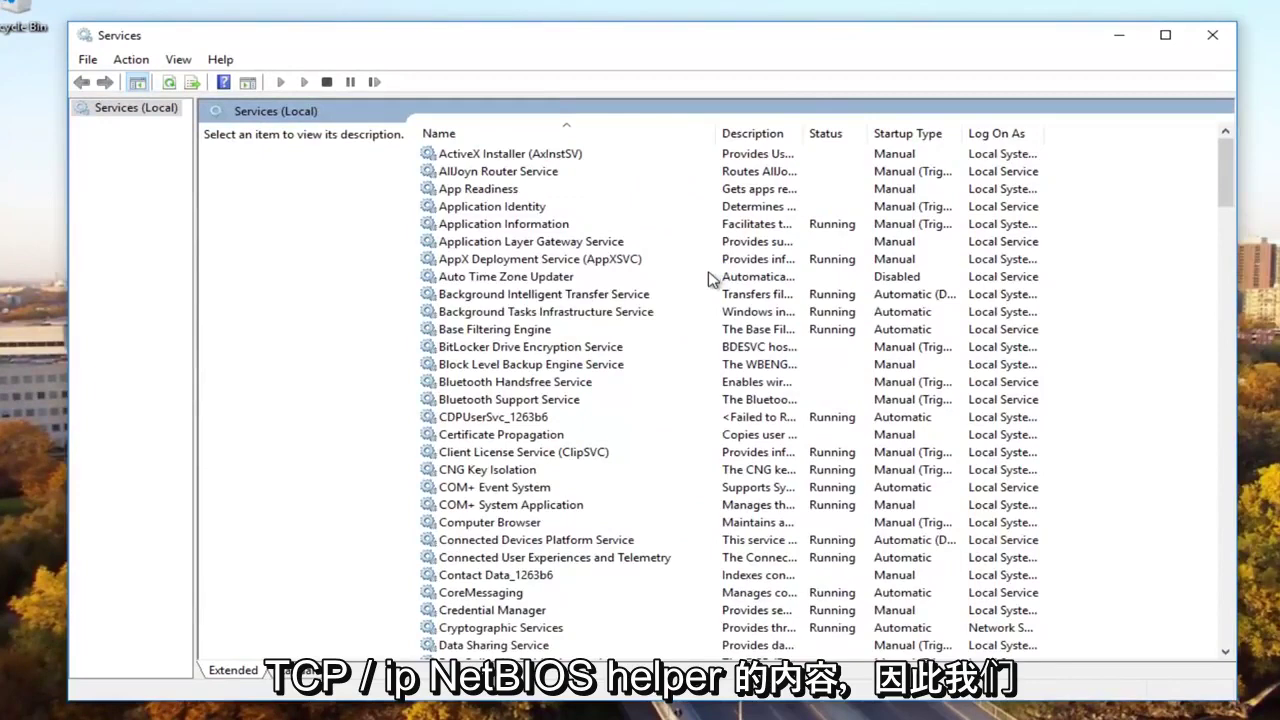
pyautogui.scroll(-10, 634, 409)
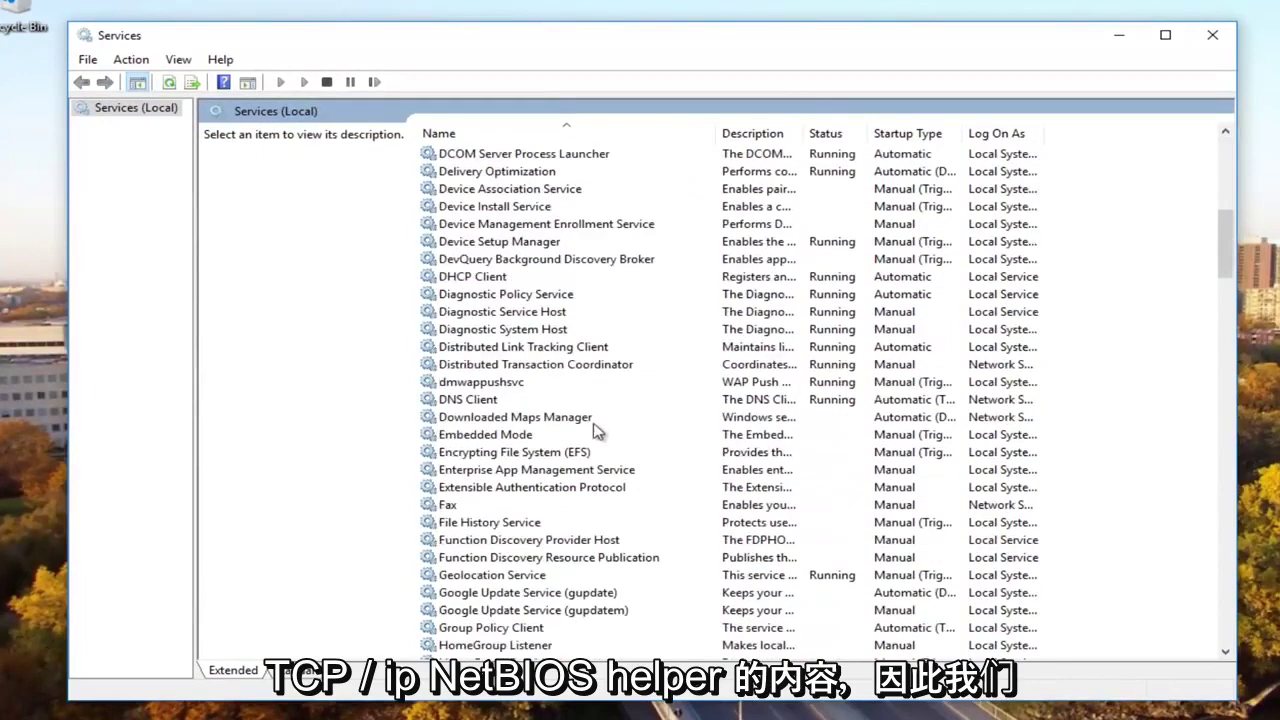
pyautogui.scroll(-20, 596, 430)
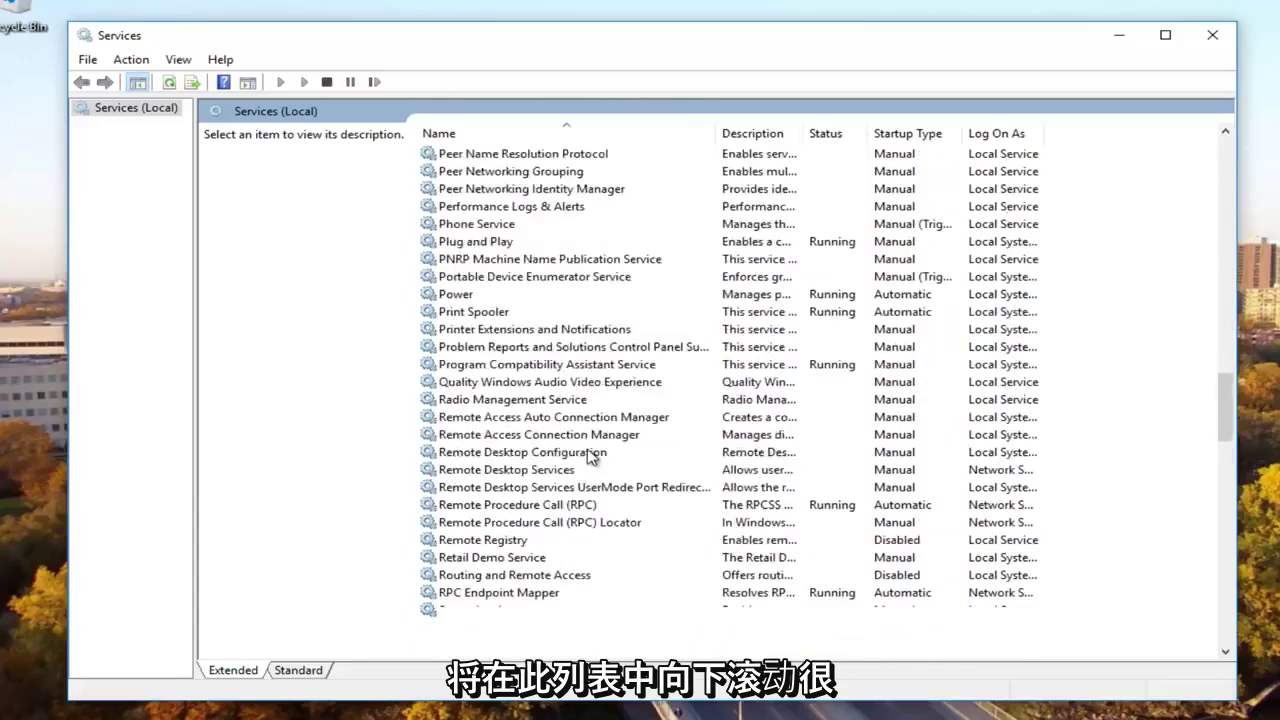
pyautogui.scroll(-14, 592, 460)
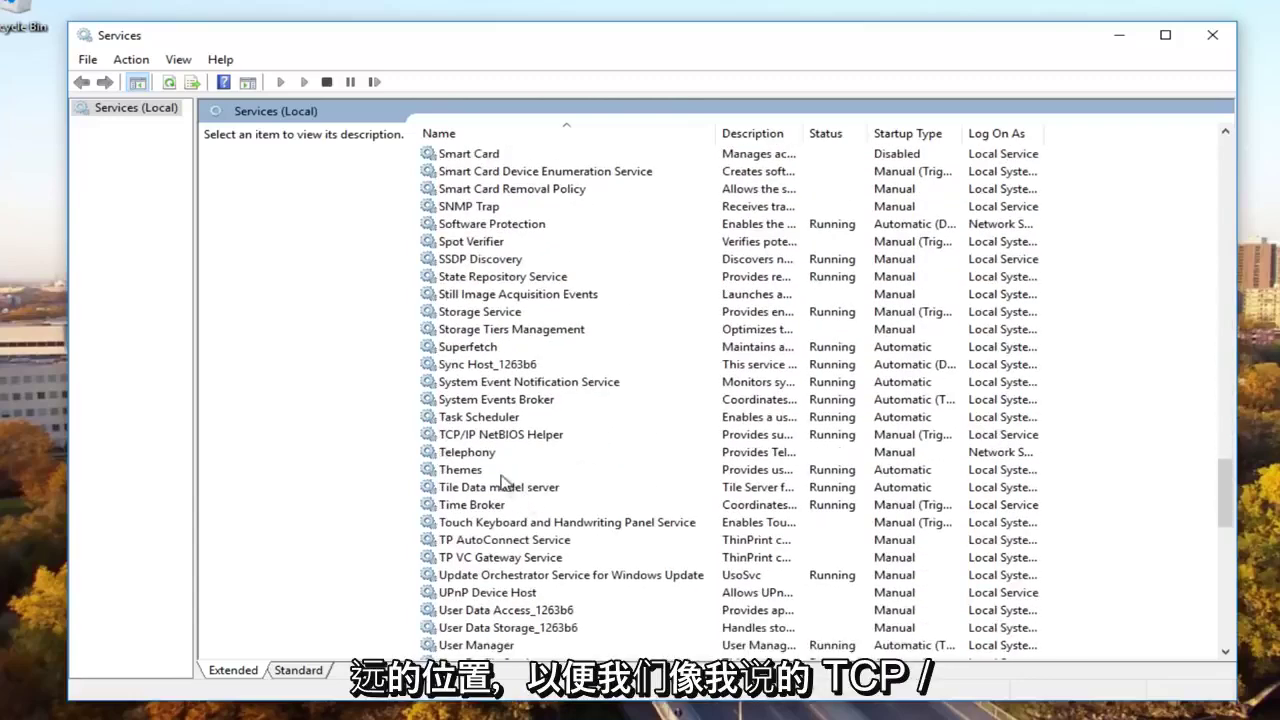
pyautogui.click(478, 437)
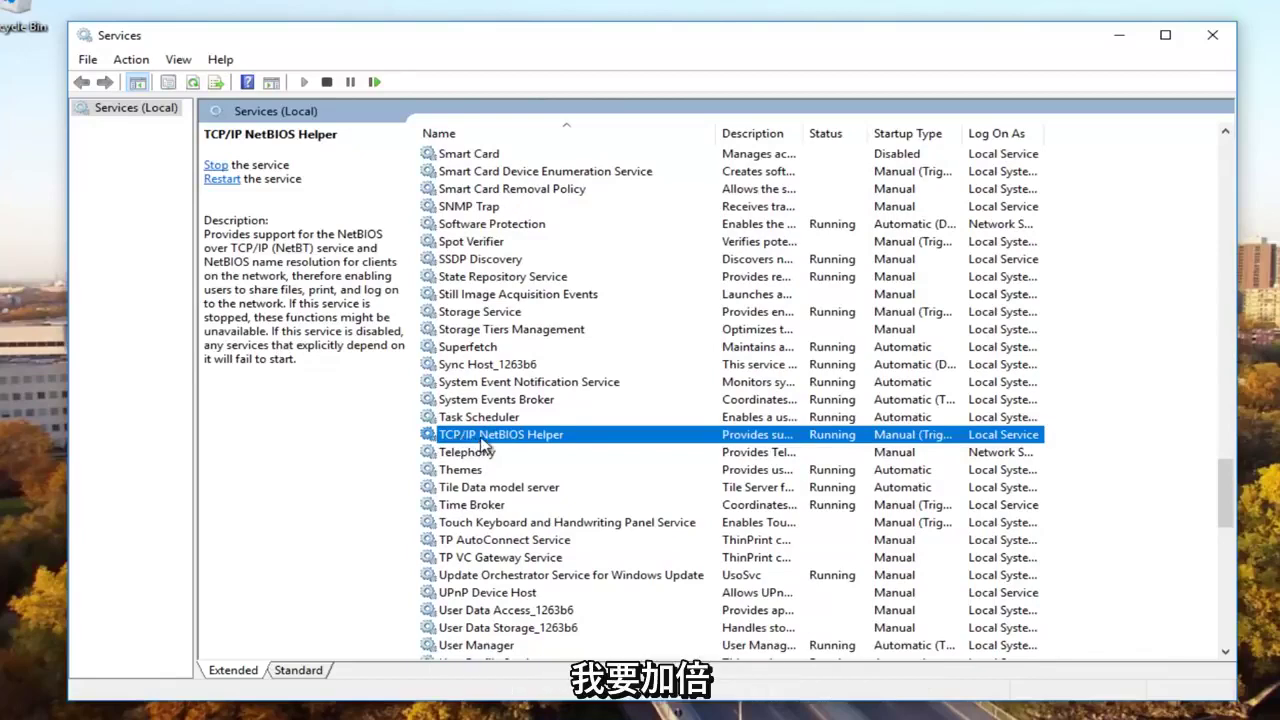
# Step: Set TCP/IP NetBIOS Helper's startup type to Automatic, apply it and confirm
pyautogui.doubleClick(481, 437)
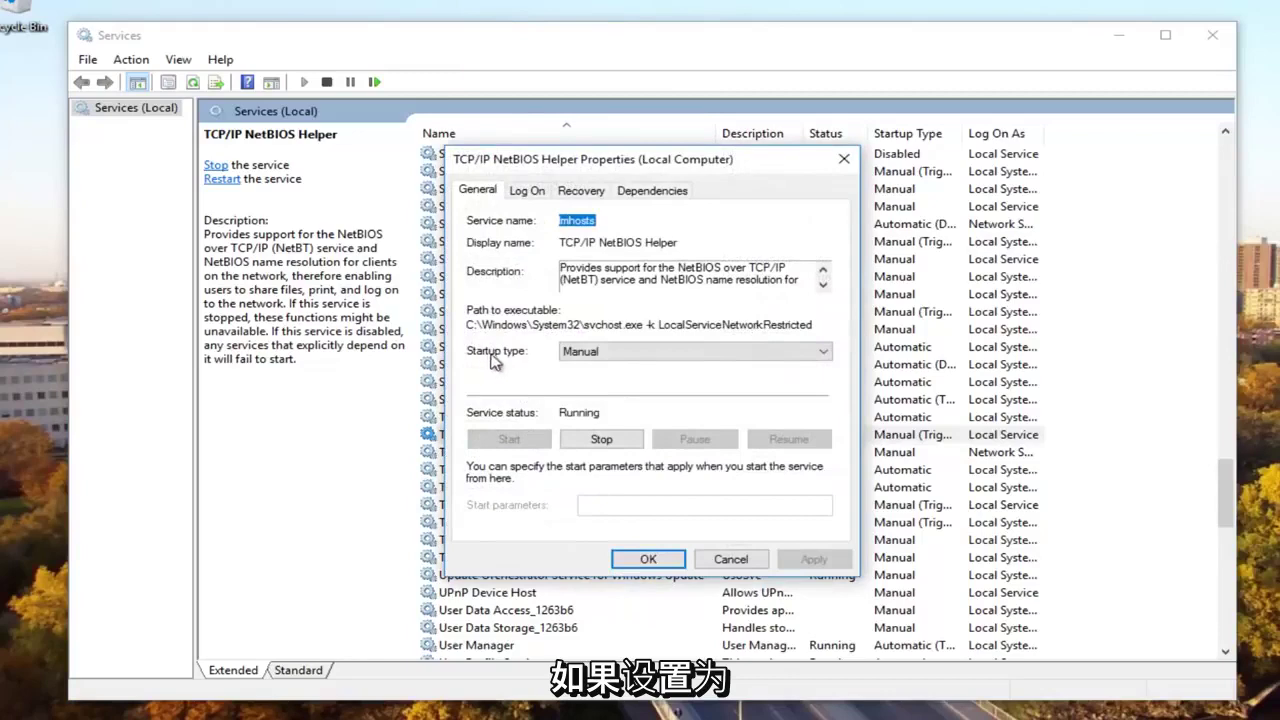
pyautogui.click(618, 356)
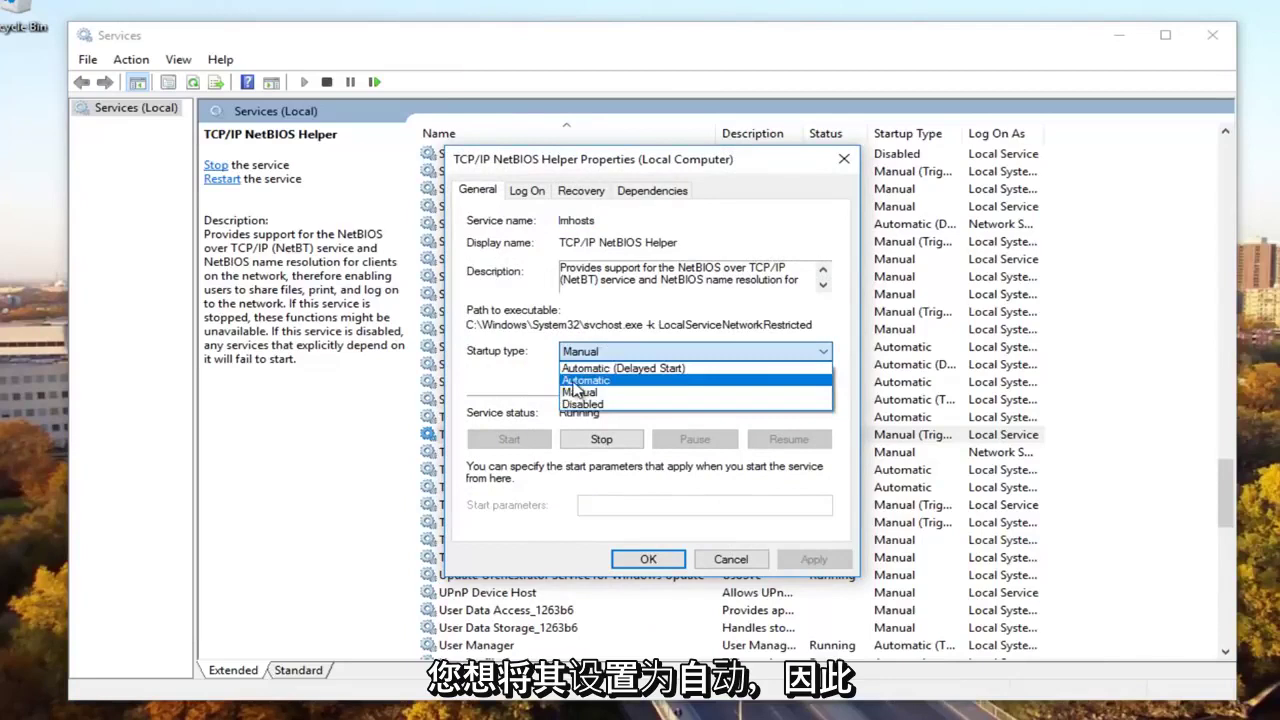
pyautogui.click(577, 382)
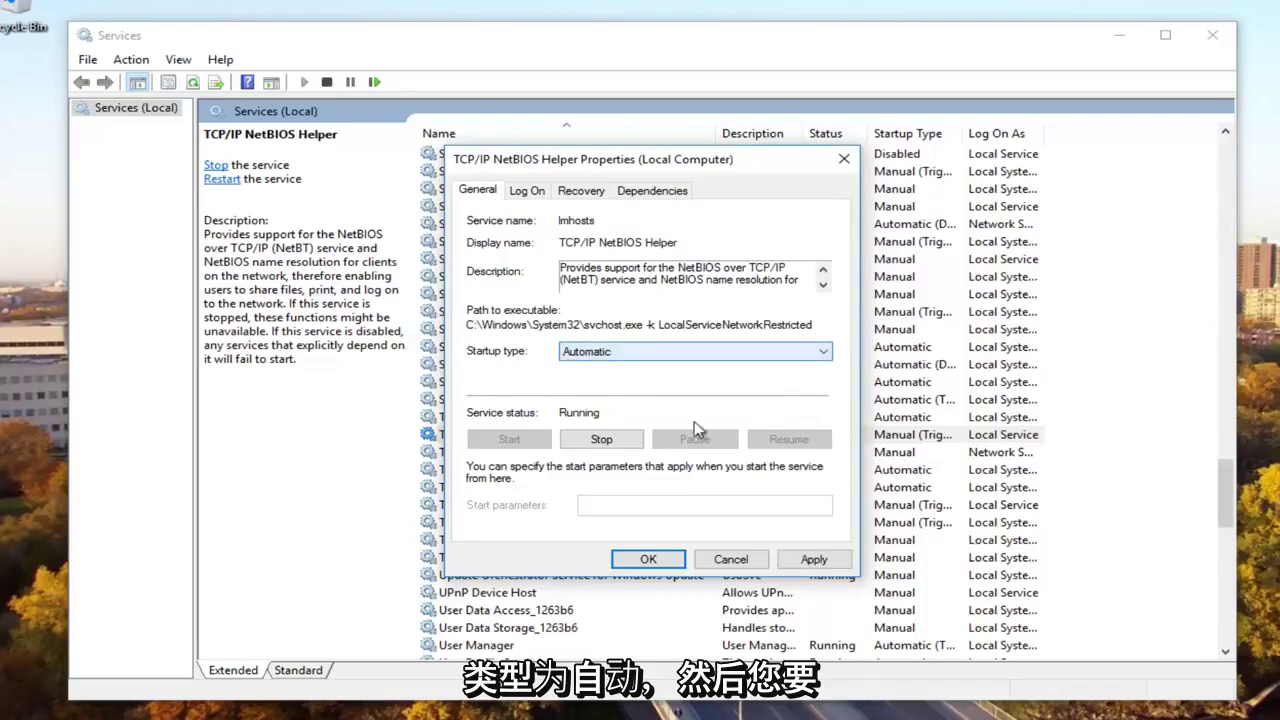
pyautogui.click(814, 559)
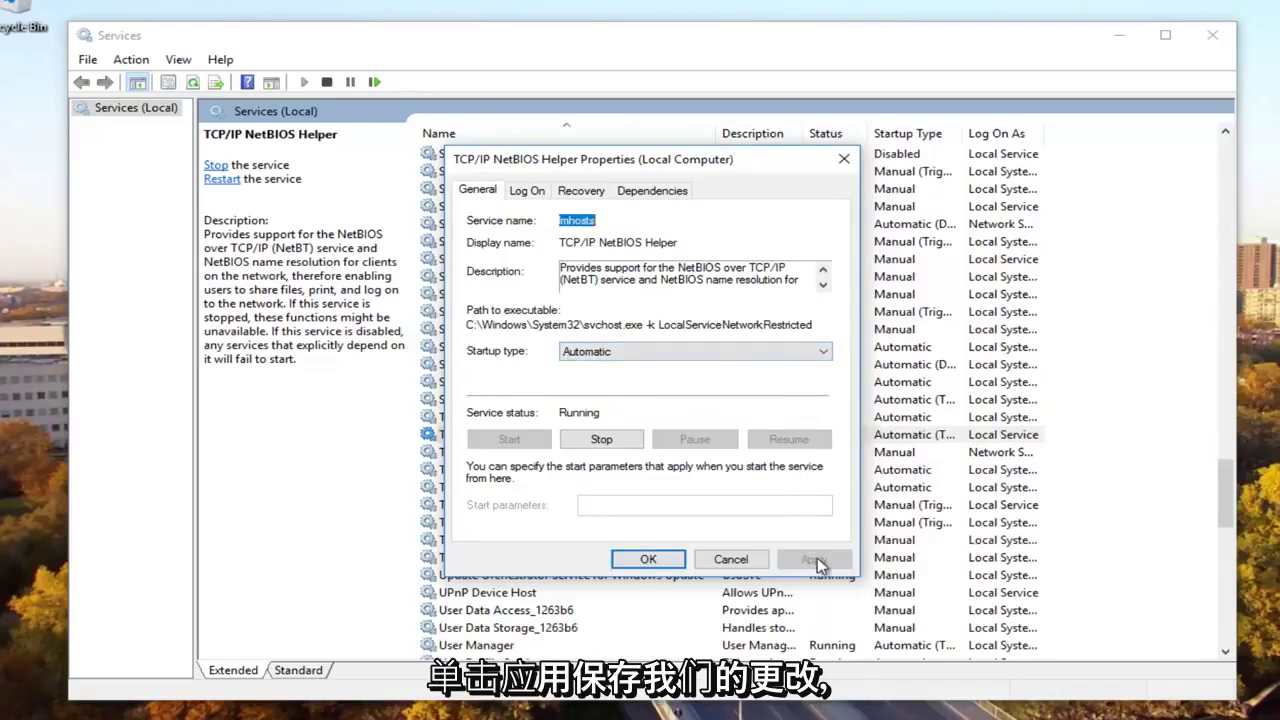
pyautogui.click(645, 559)
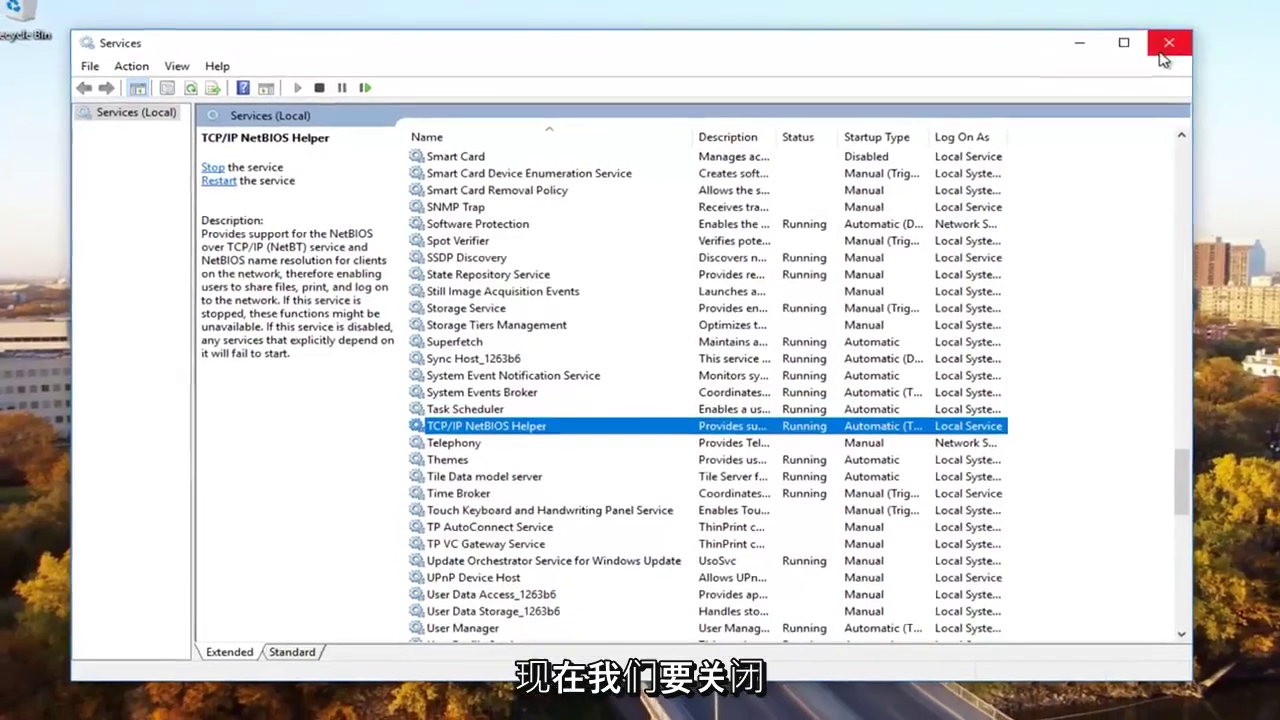
# Step: Close Services and open Network and Sharing Center through a Start search
pyautogui.click(1212, 35)
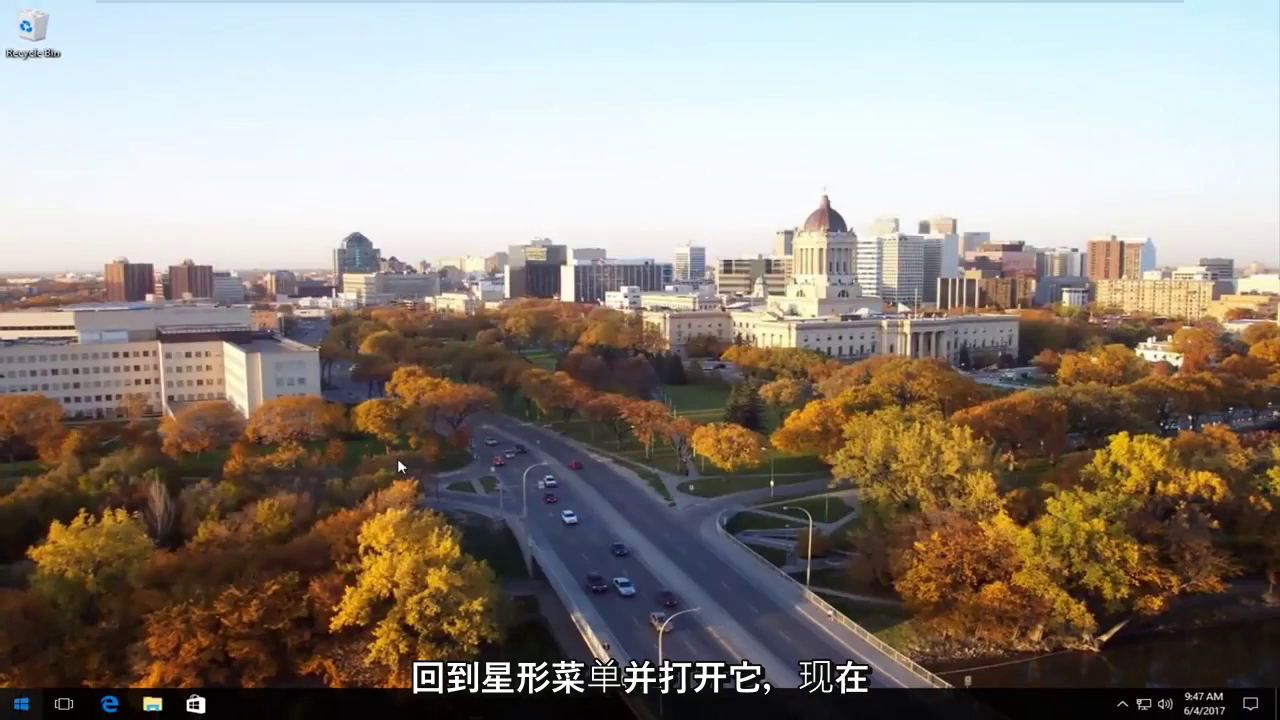
pyautogui.press('super')
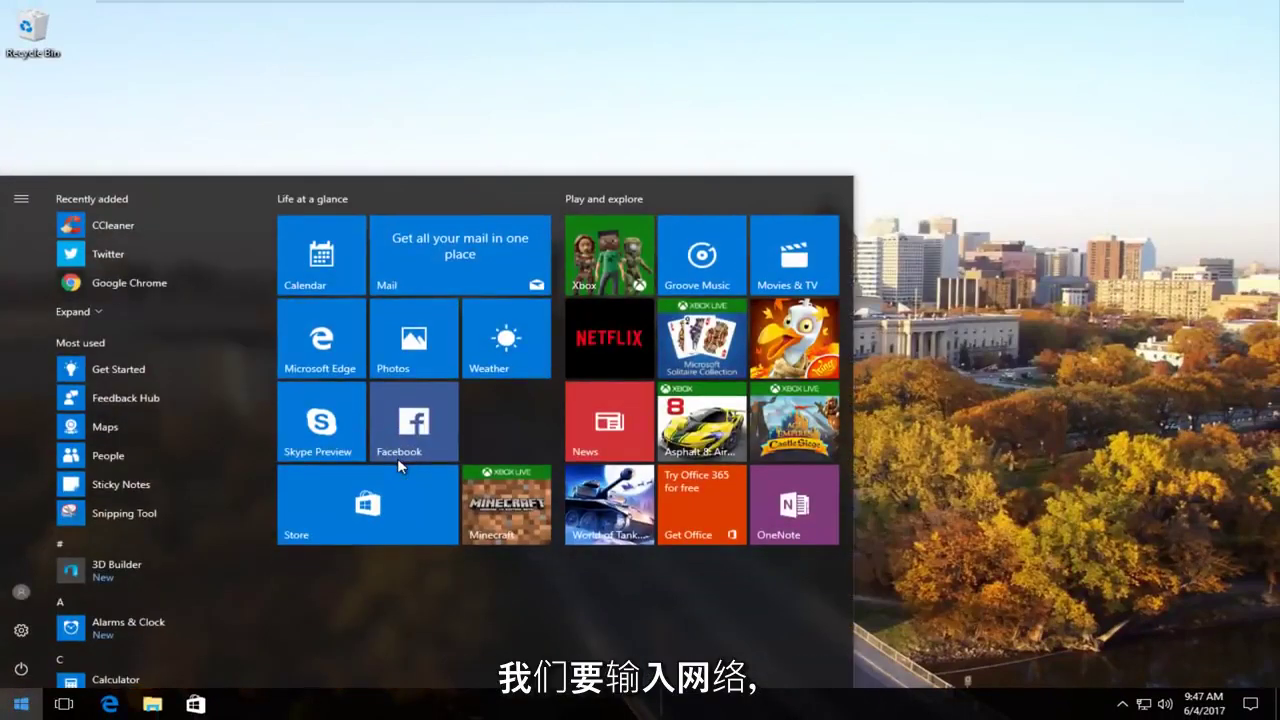
pyautogui.write('netowk')
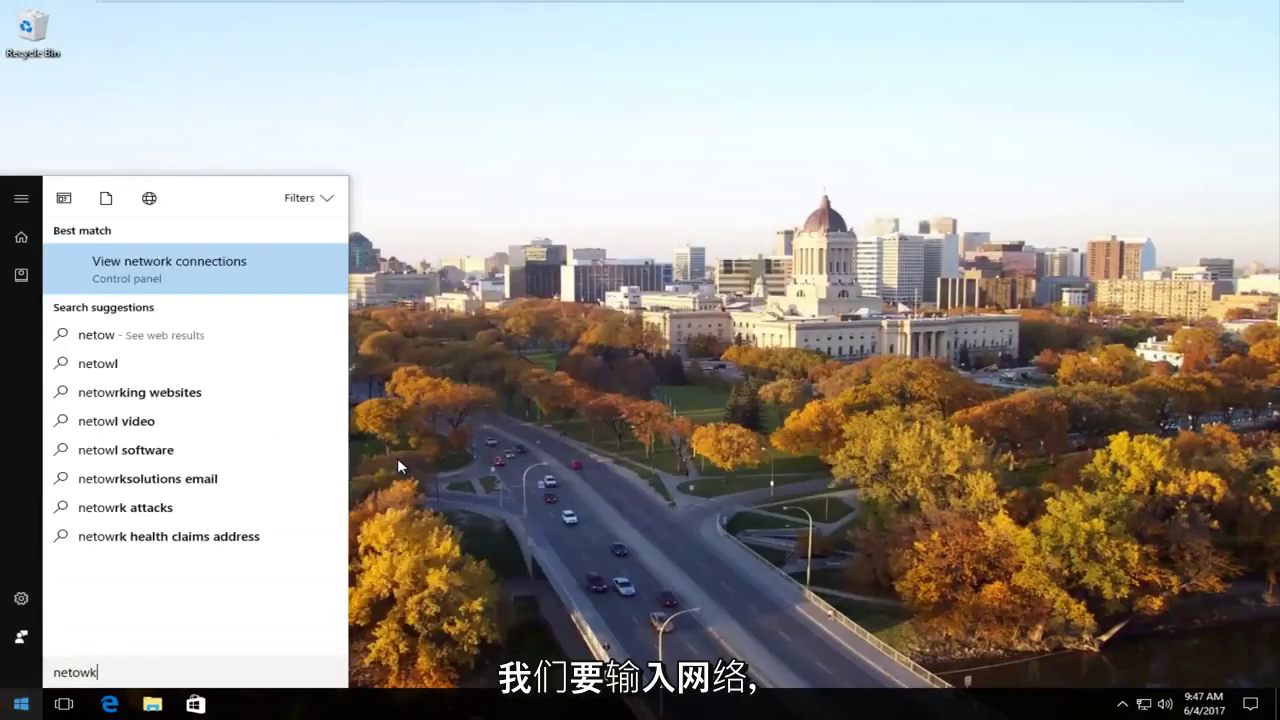
pyautogui.press('BackSpace')
pyautogui.press('BackSpace')
pyautogui.press('BackSpace')
pyautogui.write('work and shr')
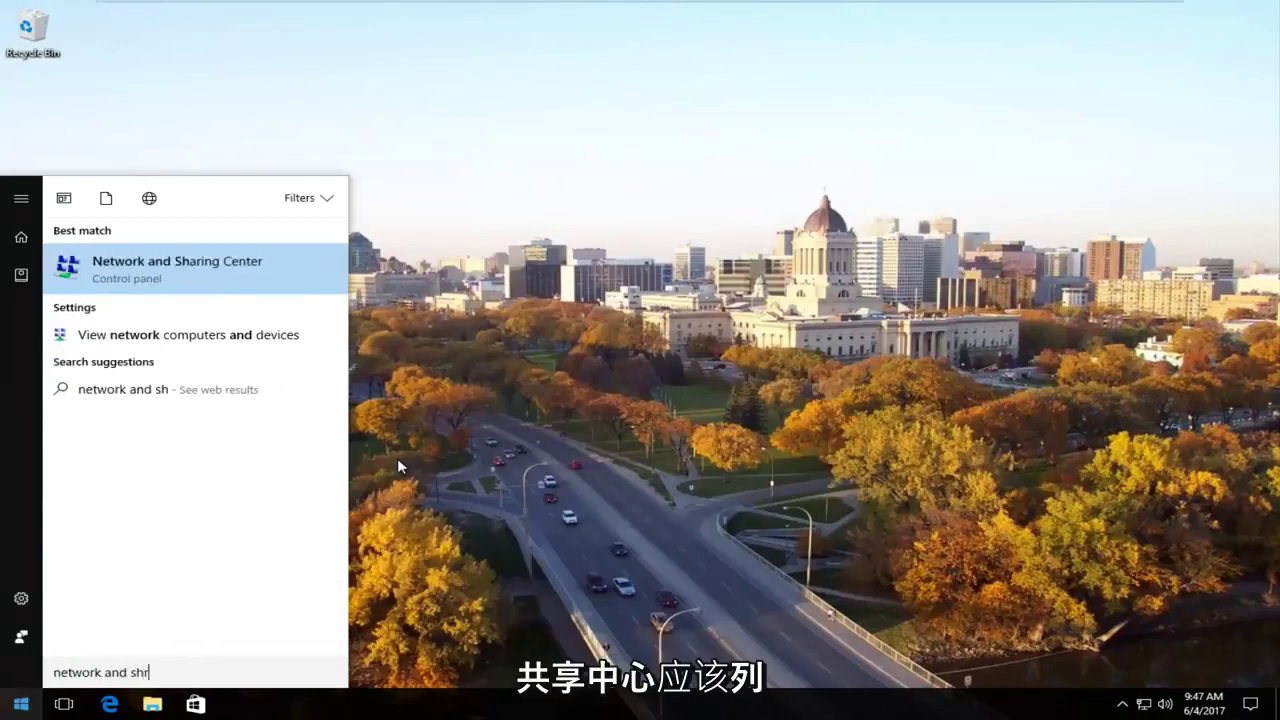
pyautogui.write('ing ce')
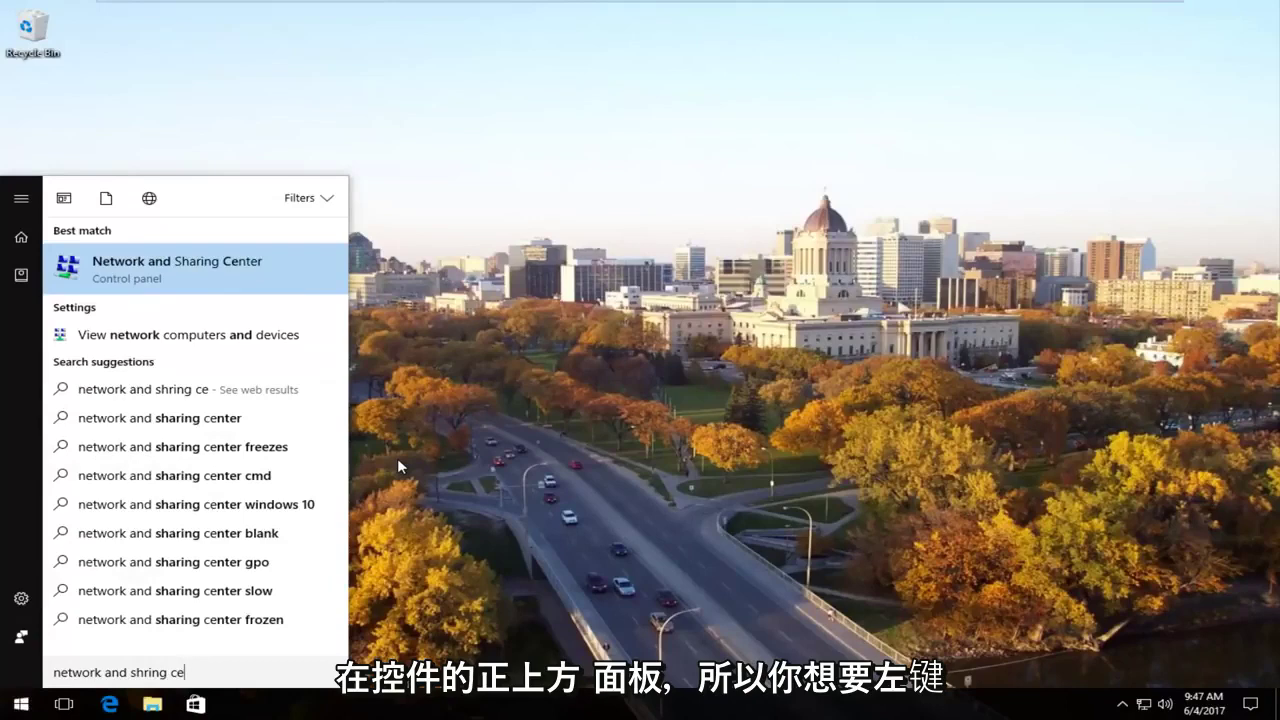
pyautogui.press('Return')
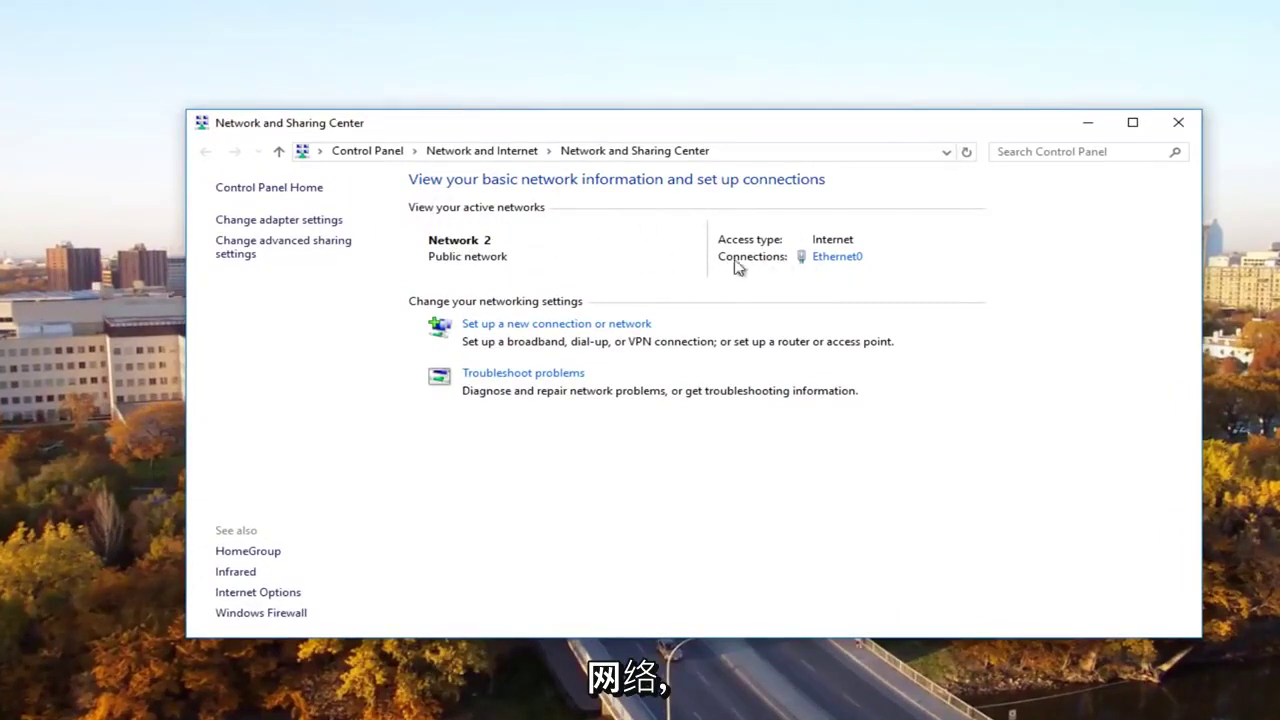
# Step: Open Ethernet0's adapter properties and bring up its Internet Protocol Version 4 (TCP/IPv4) settings
pyautogui.click(830, 258)
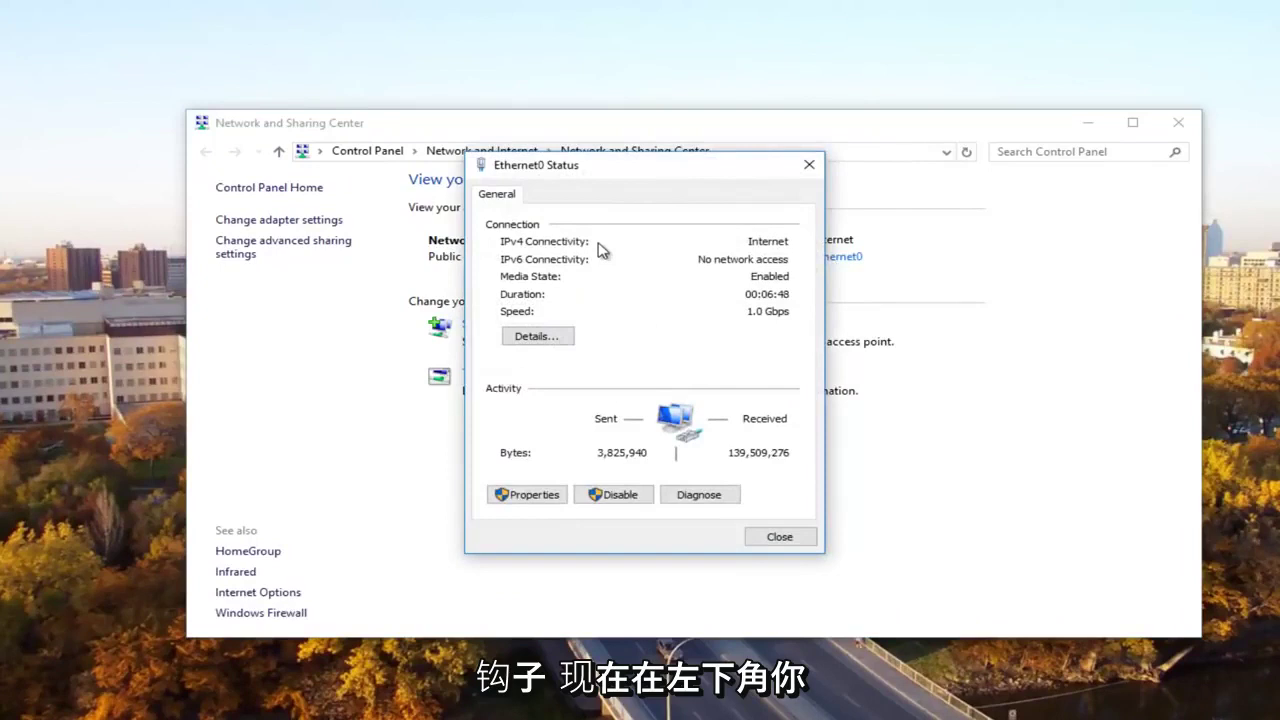
pyautogui.moveTo(578, 174); pyautogui.dragTo(614, 167)
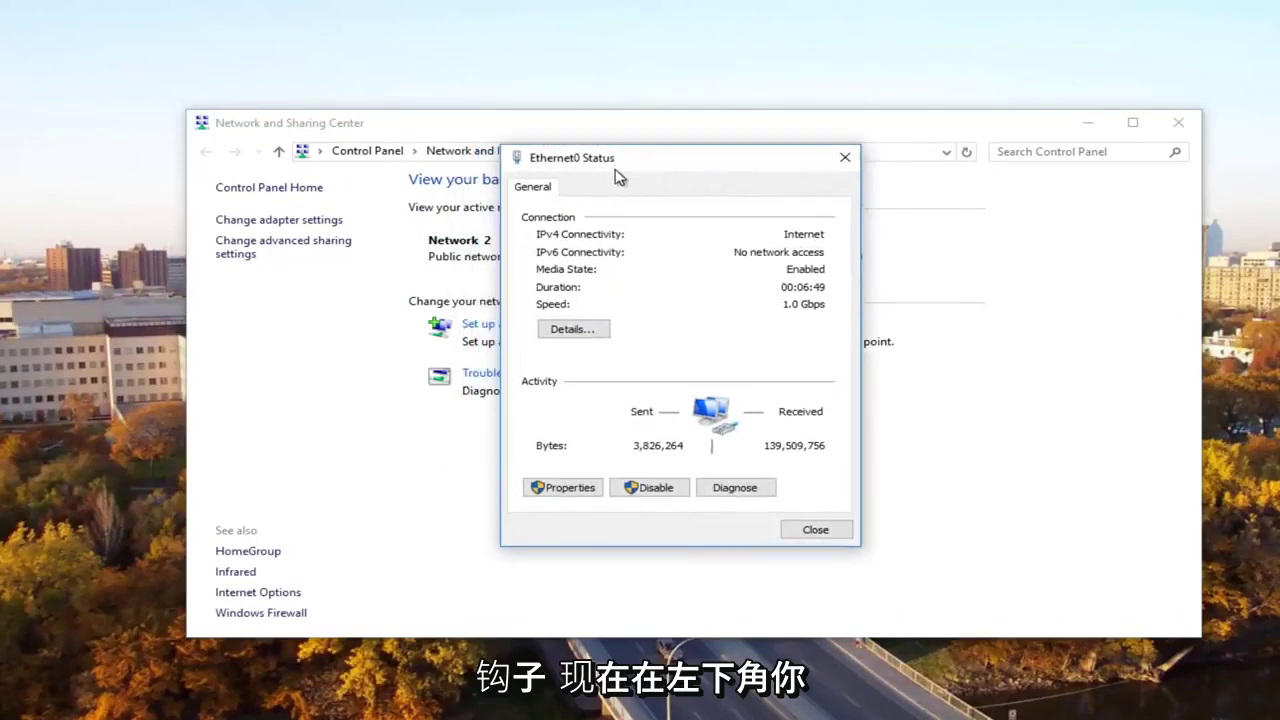
pyautogui.click(566, 489)
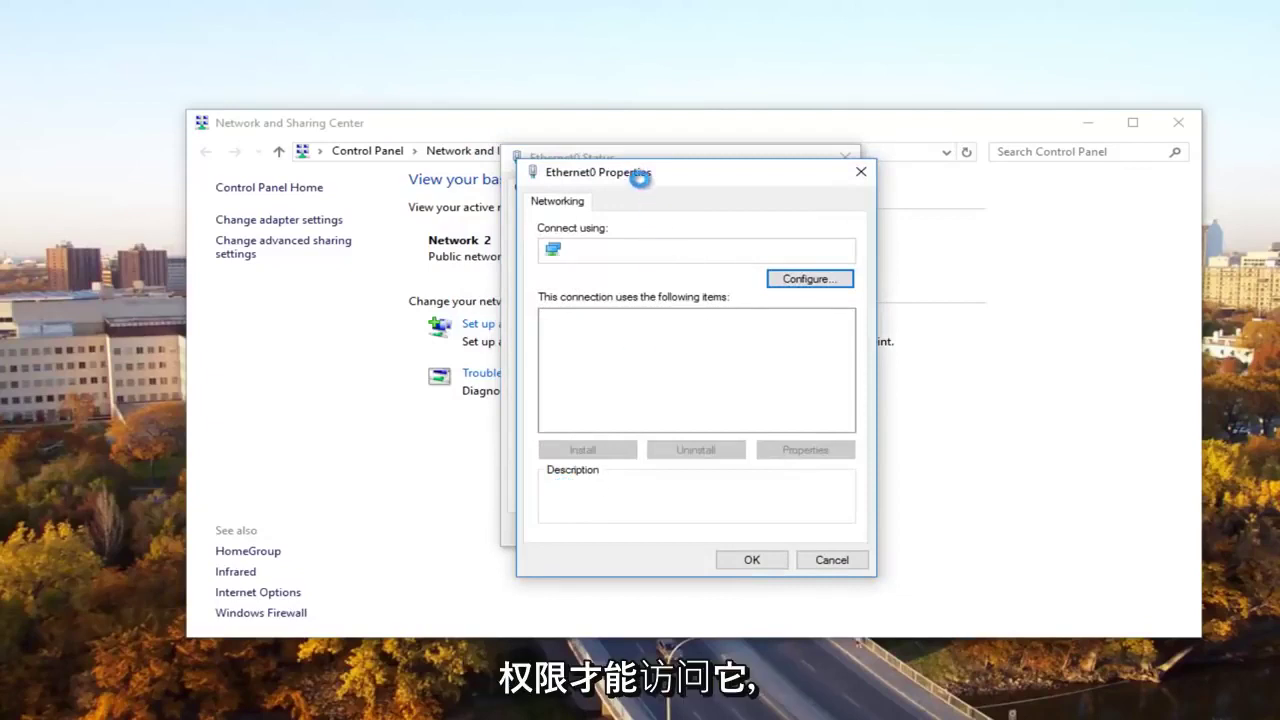
pyautogui.moveTo(638, 176); pyautogui.dragTo(607, 145)
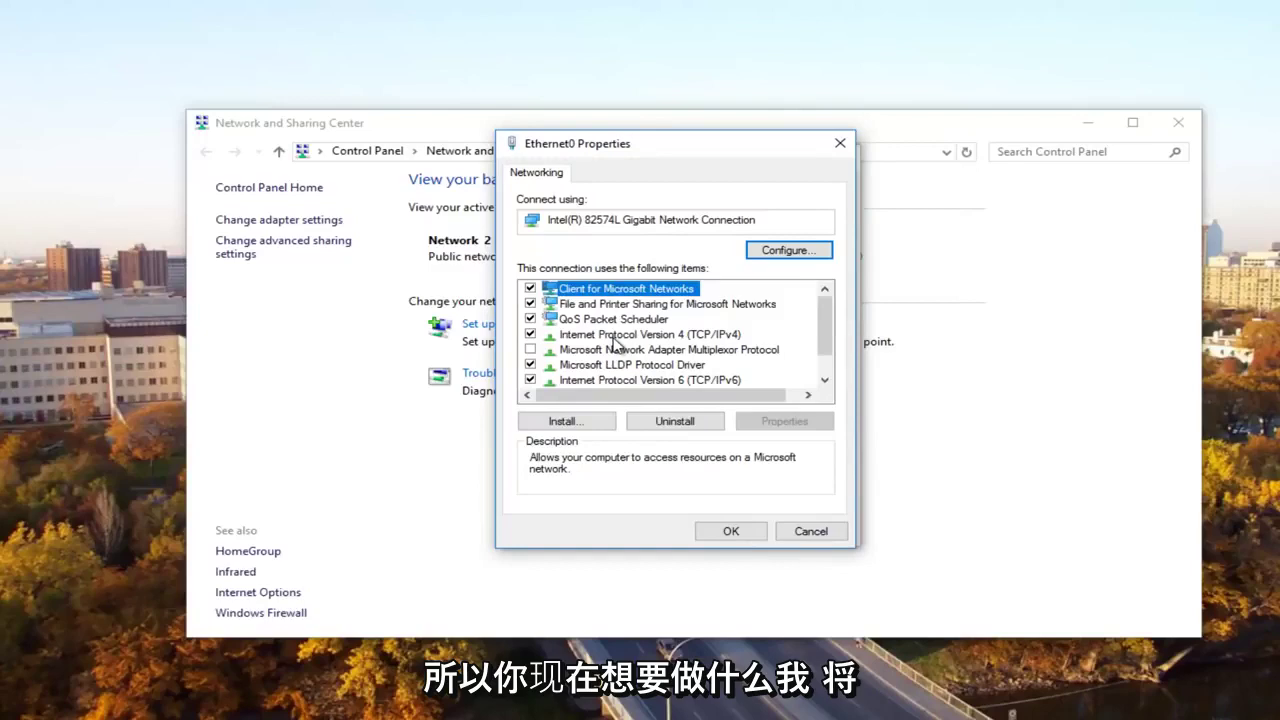
pyautogui.click(616, 336)
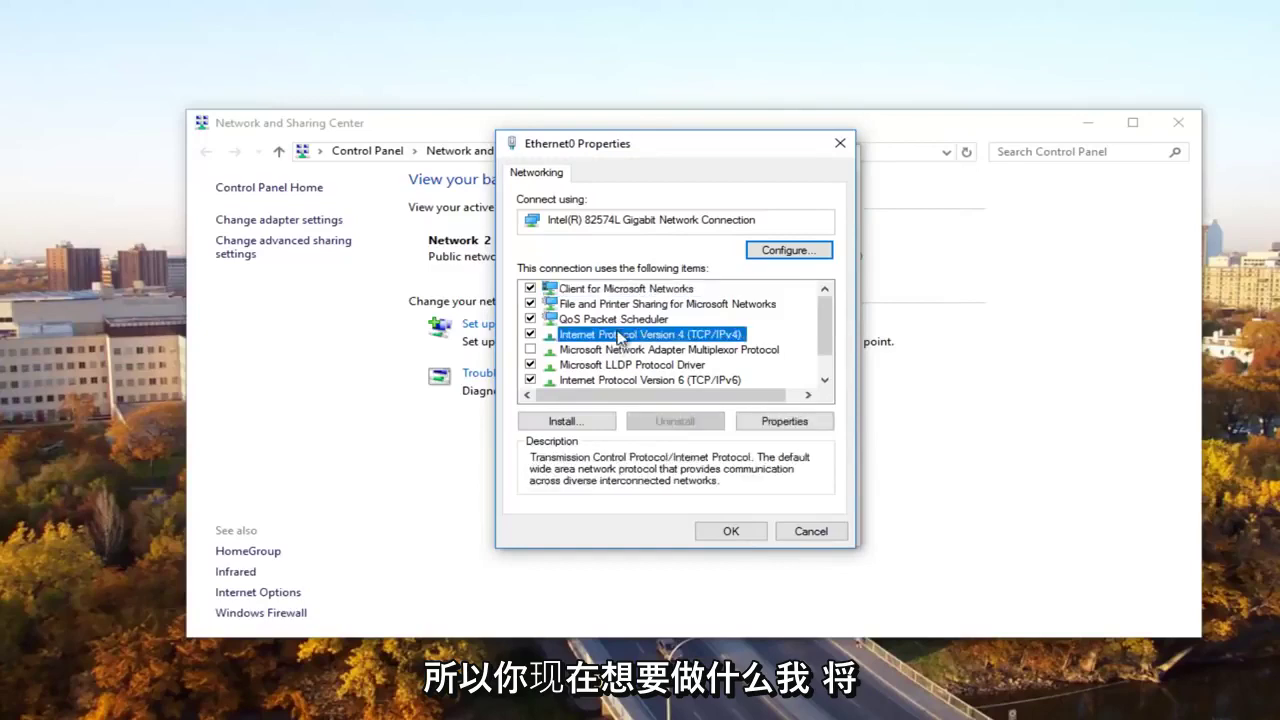
pyautogui.click(765, 424)
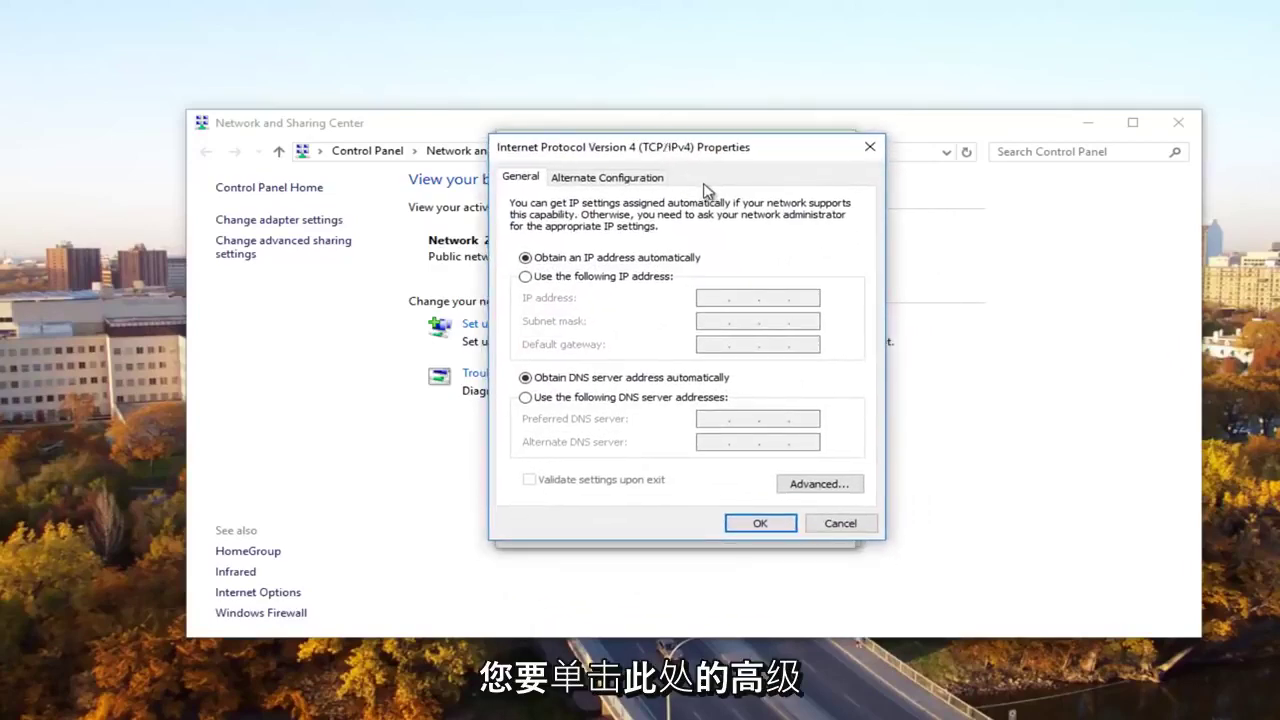
# Step: Enable NetBIOS over TCP/IP in the advanced WINS settings and close the Ethernet0 dialogs
pyautogui.click(808, 486)
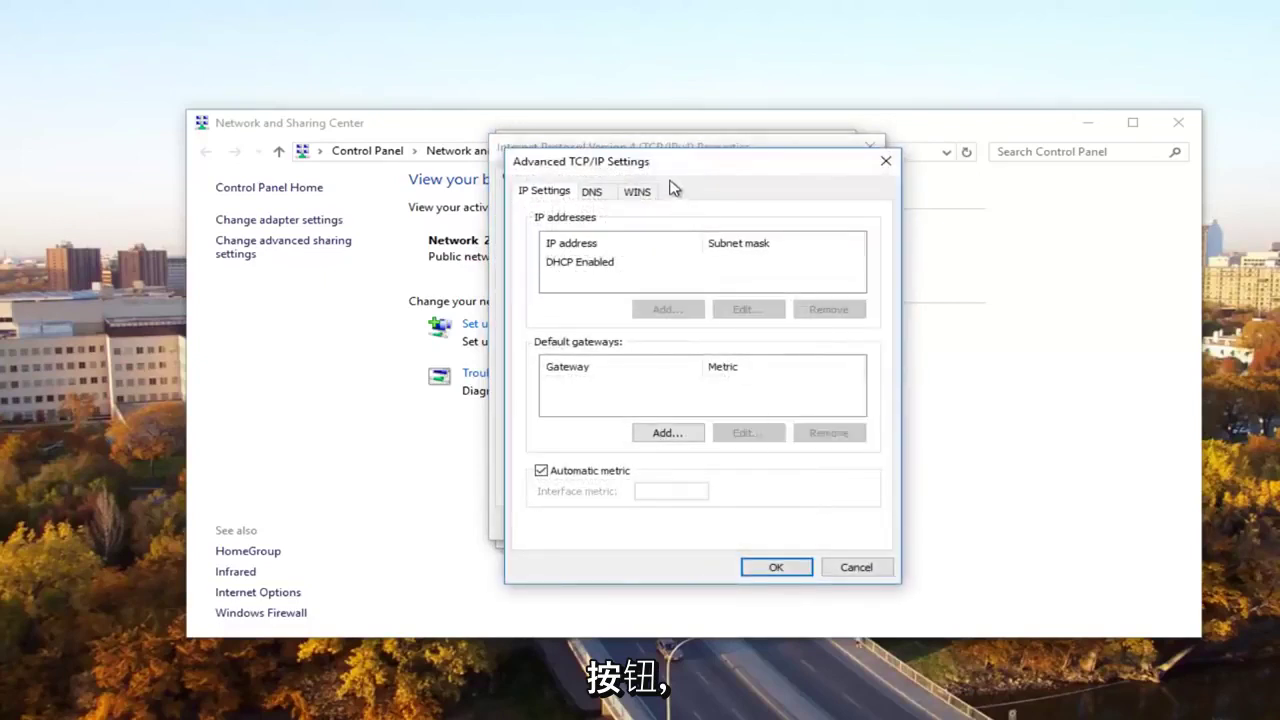
pyautogui.moveTo(662, 172); pyautogui.dragTo(650, 148)
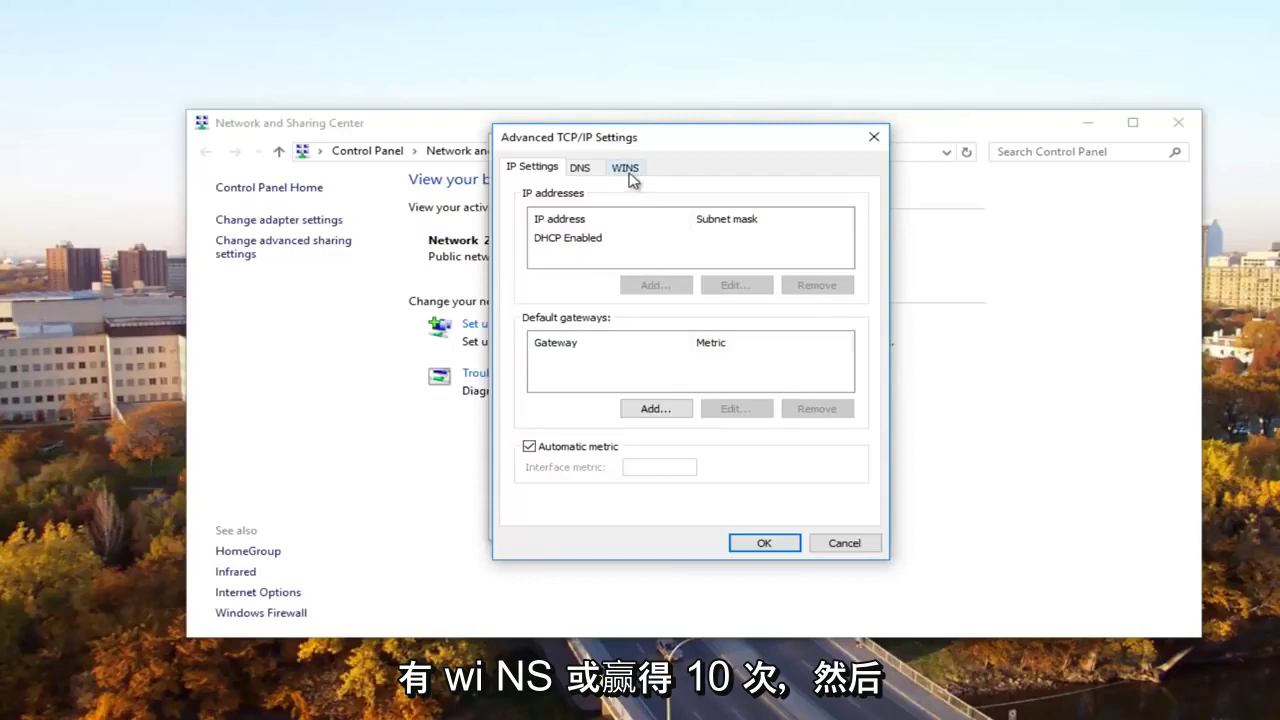
pyautogui.click(626, 168)
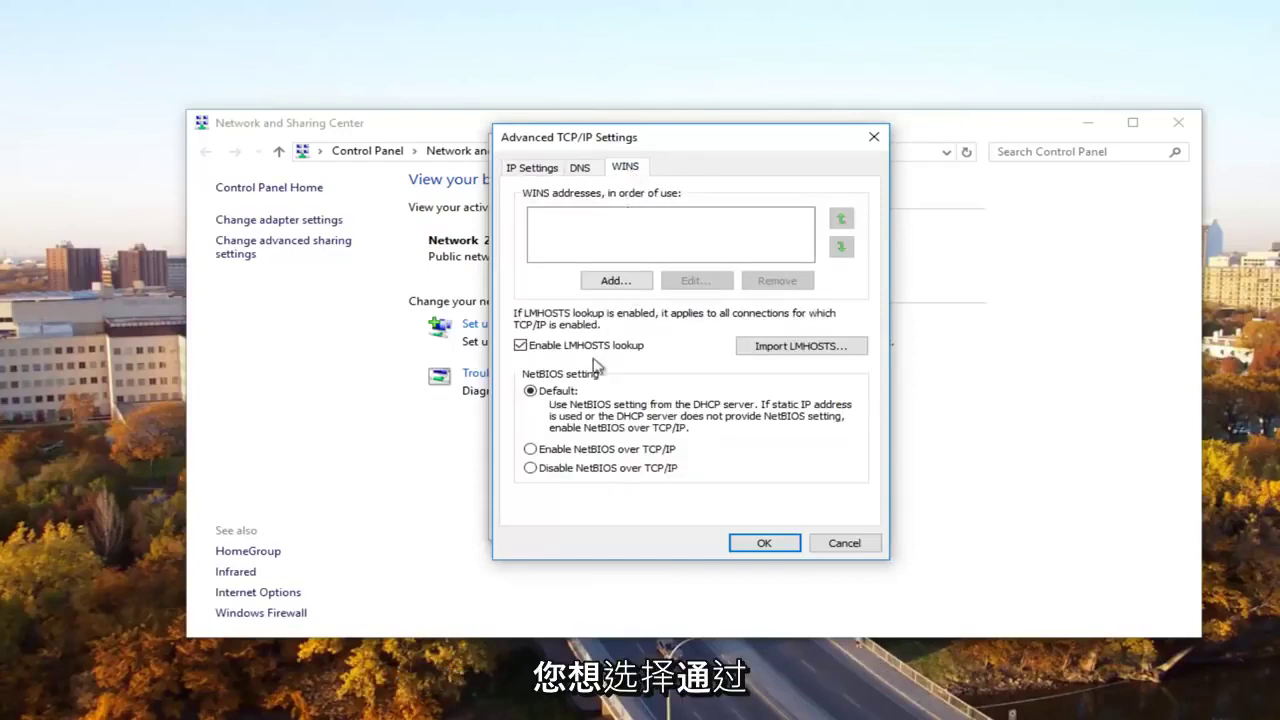
pyautogui.click(531, 450)
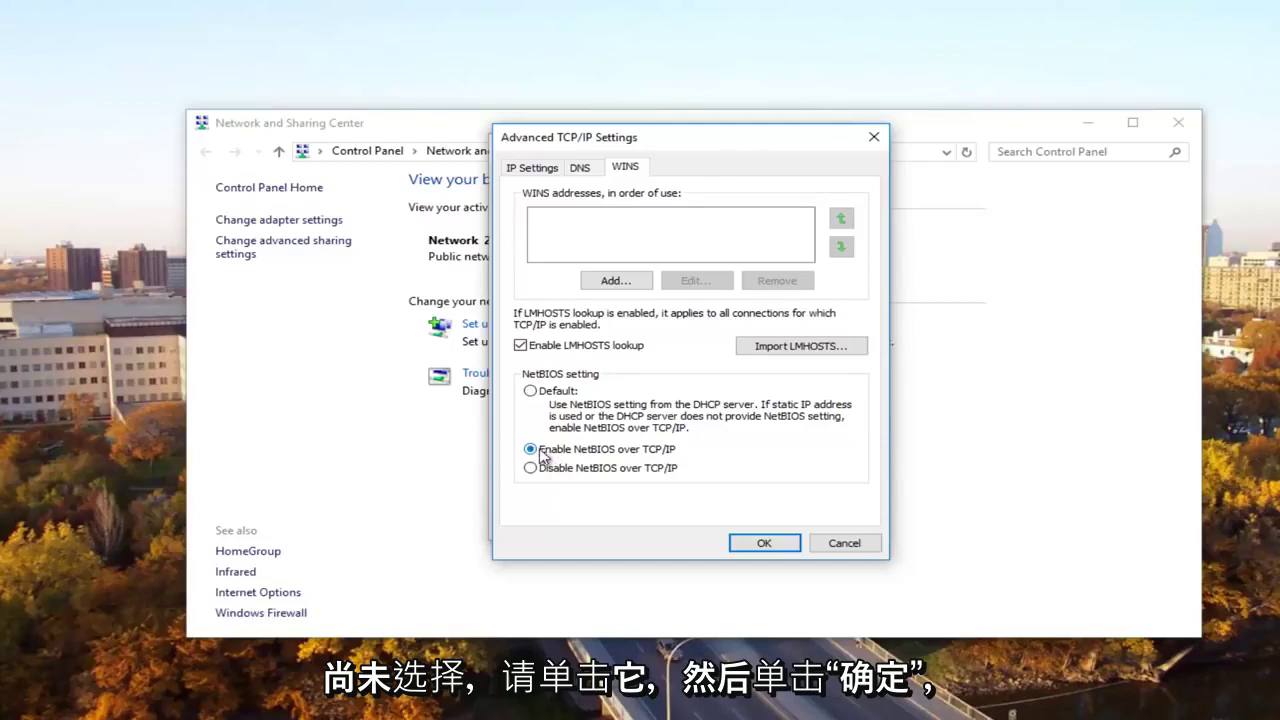
pyautogui.click(758, 543)
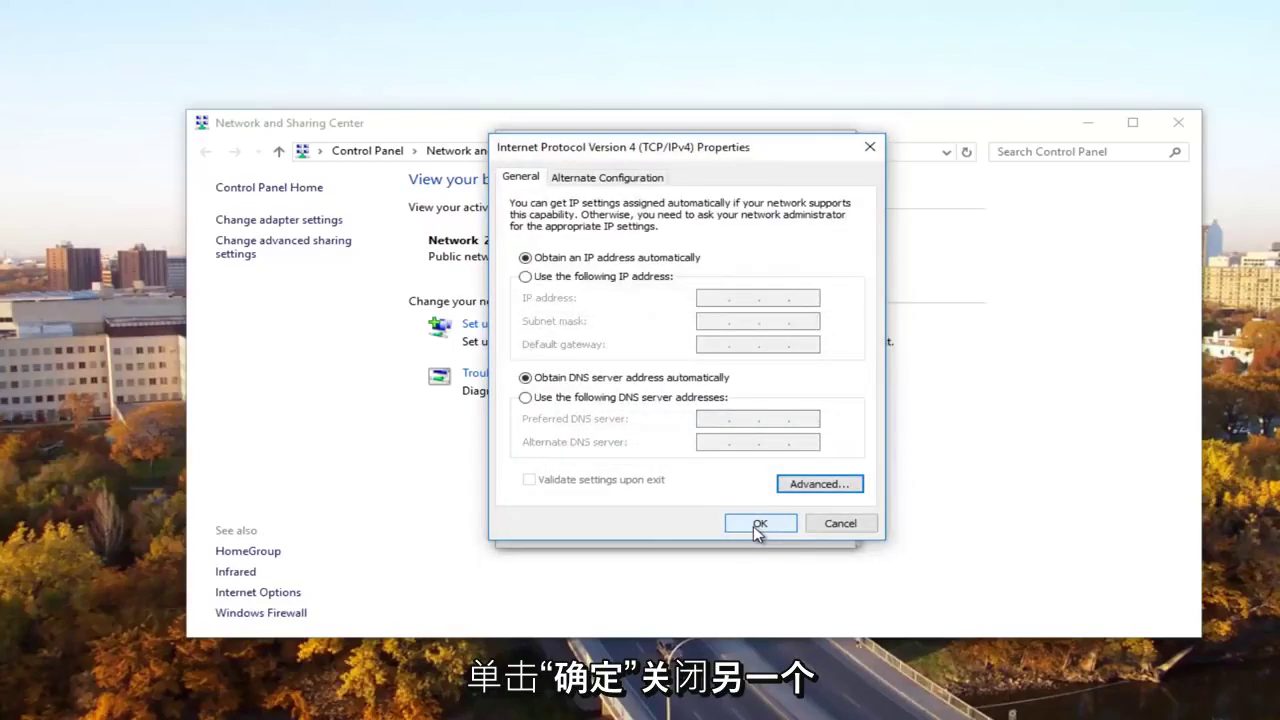
pyautogui.click(758, 526)
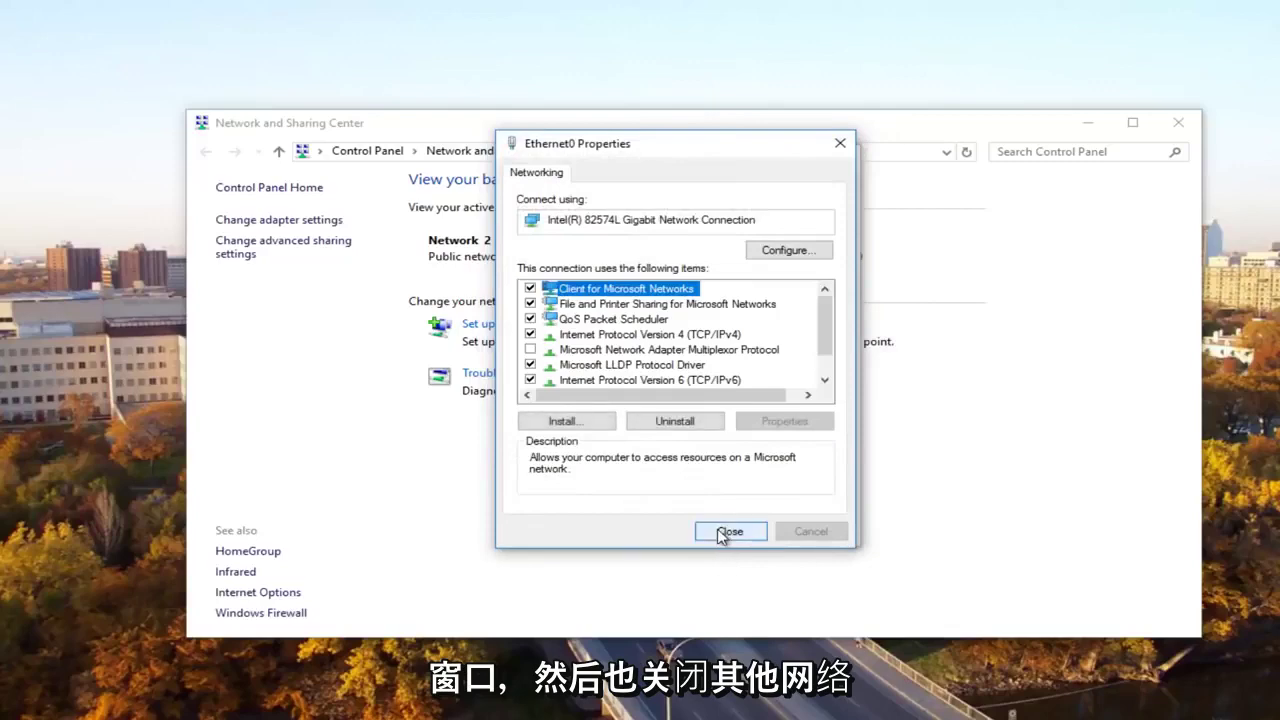
pyautogui.click(724, 531)
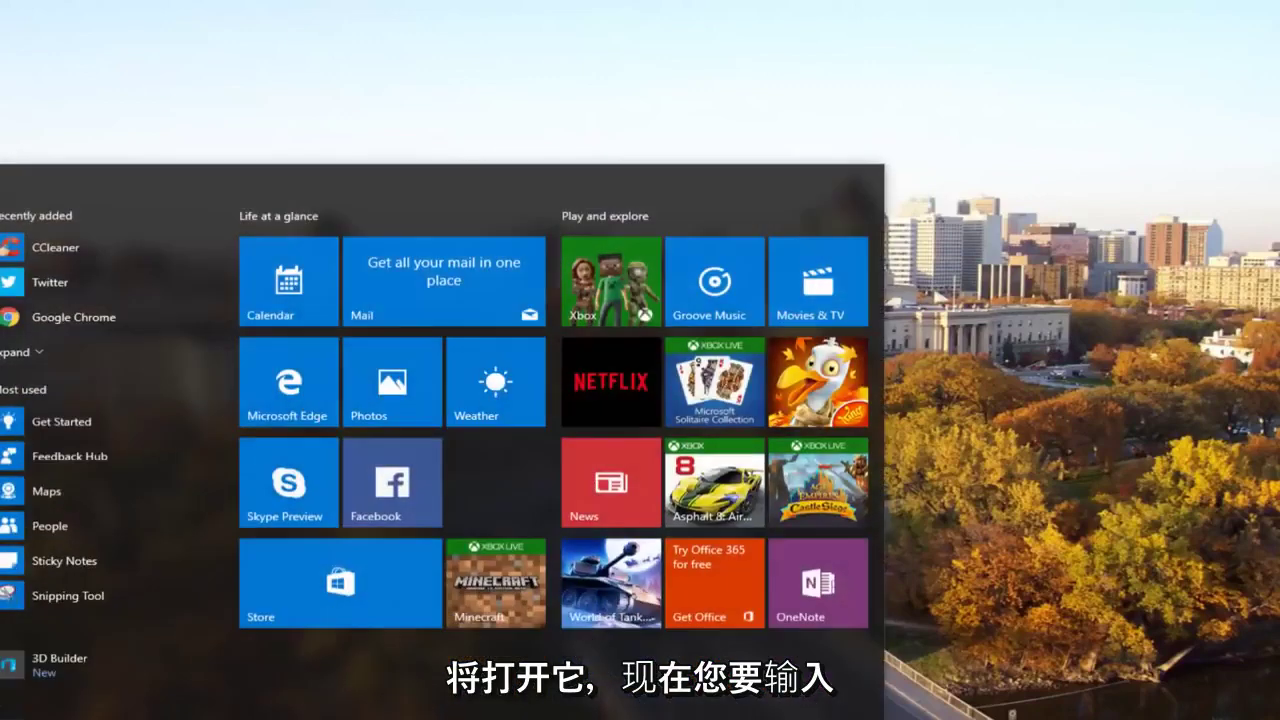
# Step: Search for regedit and run Registry Editor as administrator
pyautogui.write('r')
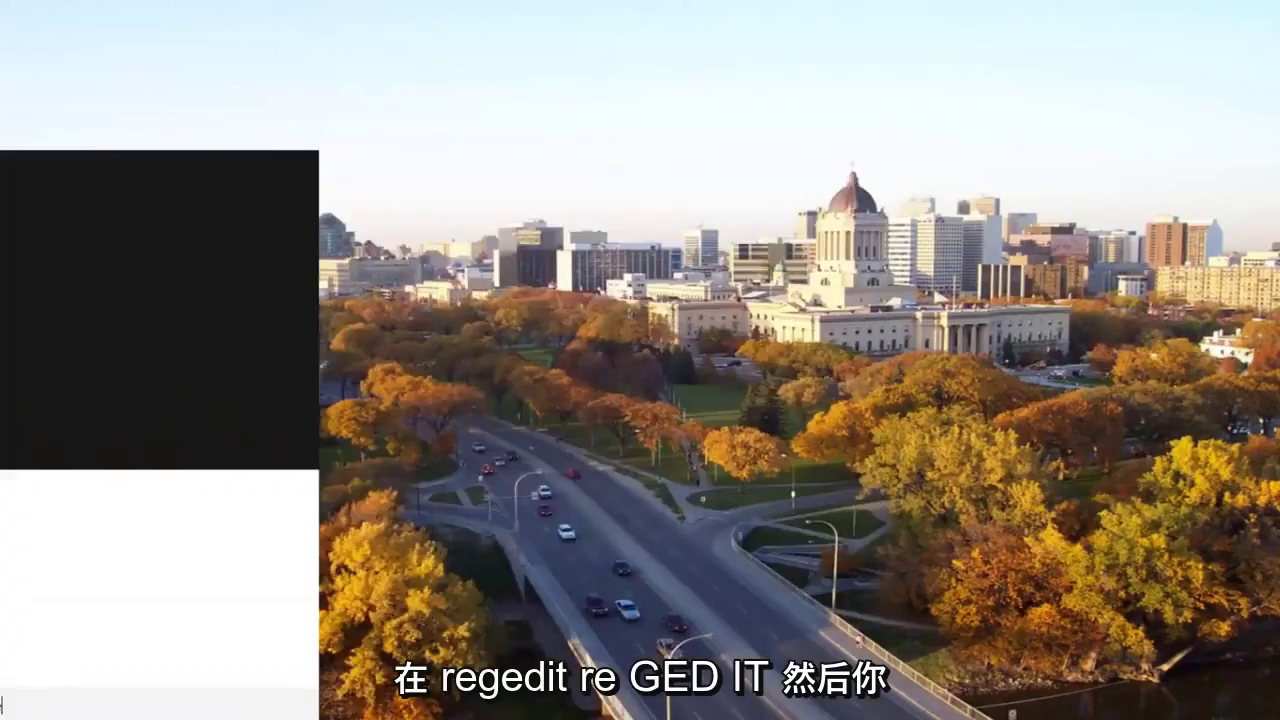
pyautogui.write('egedit')
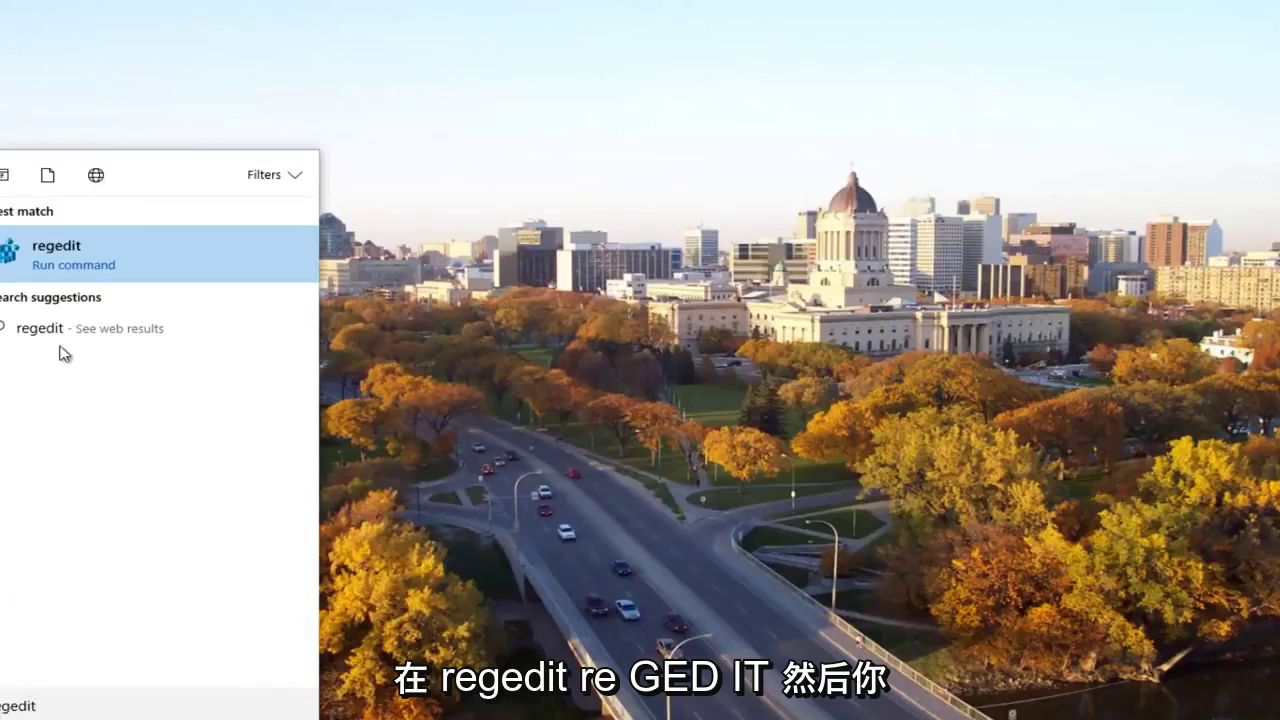
pyautogui.rightClick(38, 258)
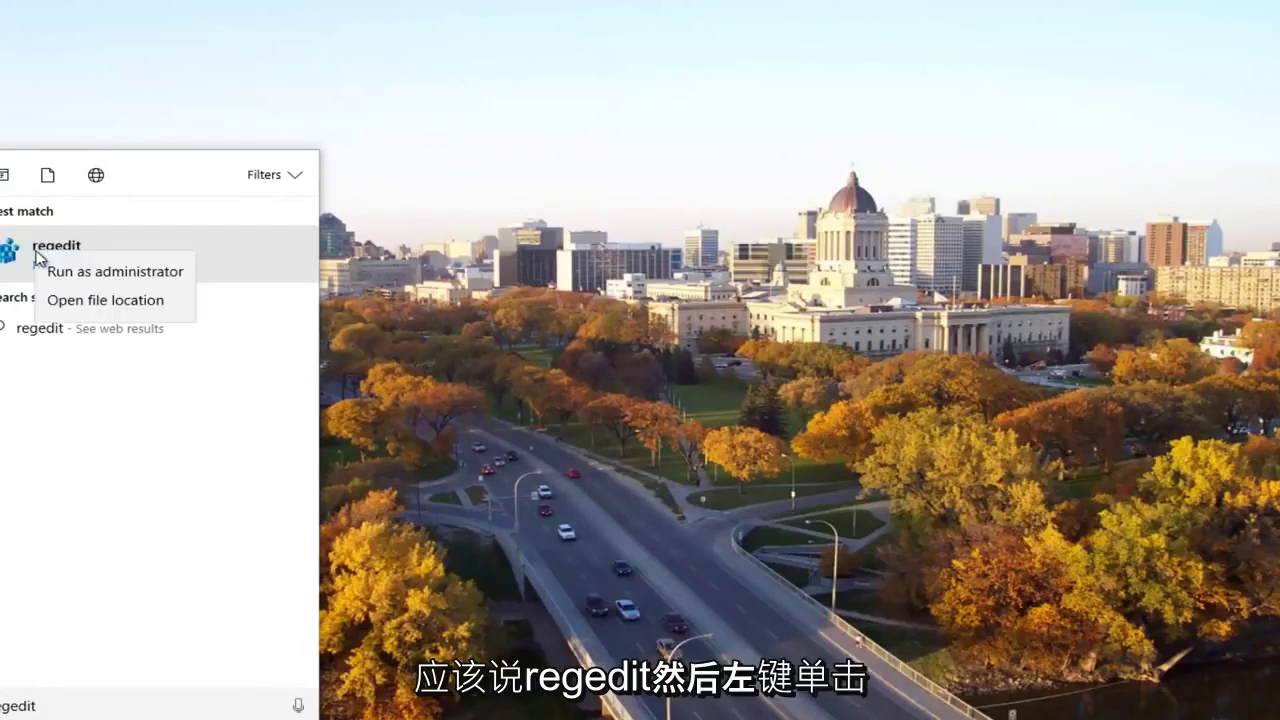
pyautogui.click(60, 271)
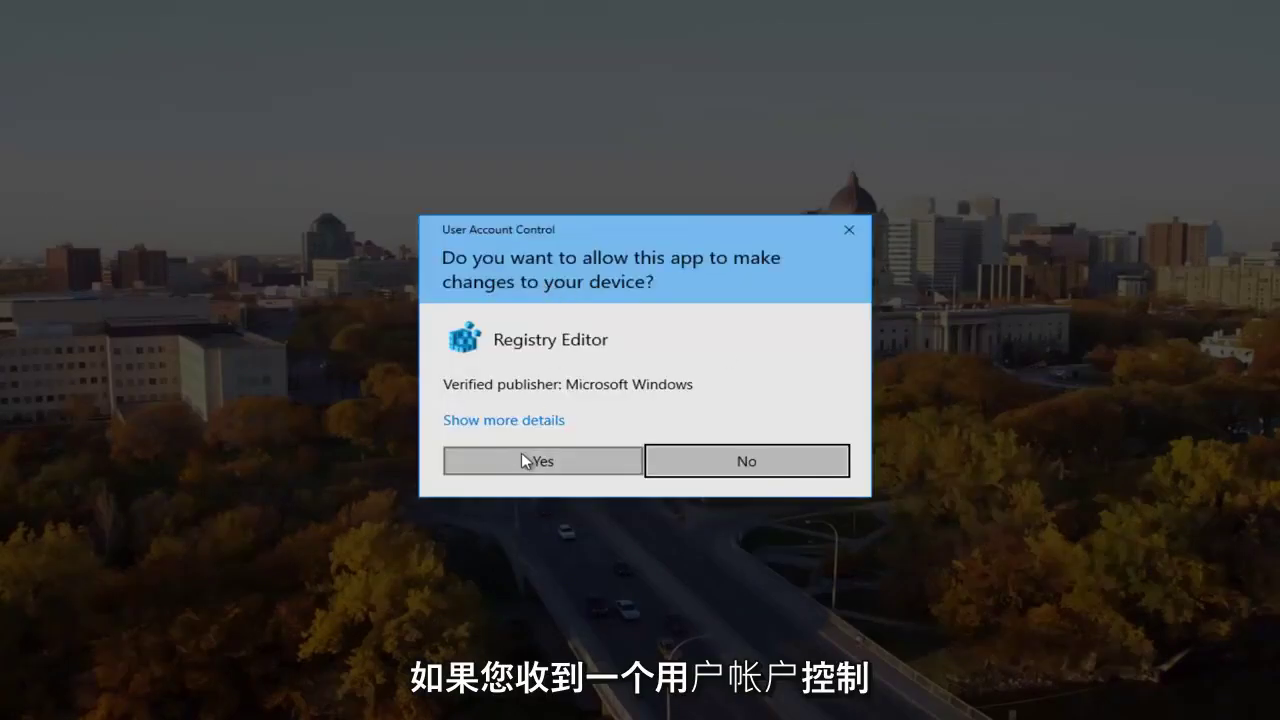
# Step: Allow Registry Editor through UAC and browse HKEY_LOCAL_MACHINE\SOFTWARE\Microsoft down to MSLicensing
pyautogui.click(521, 452)
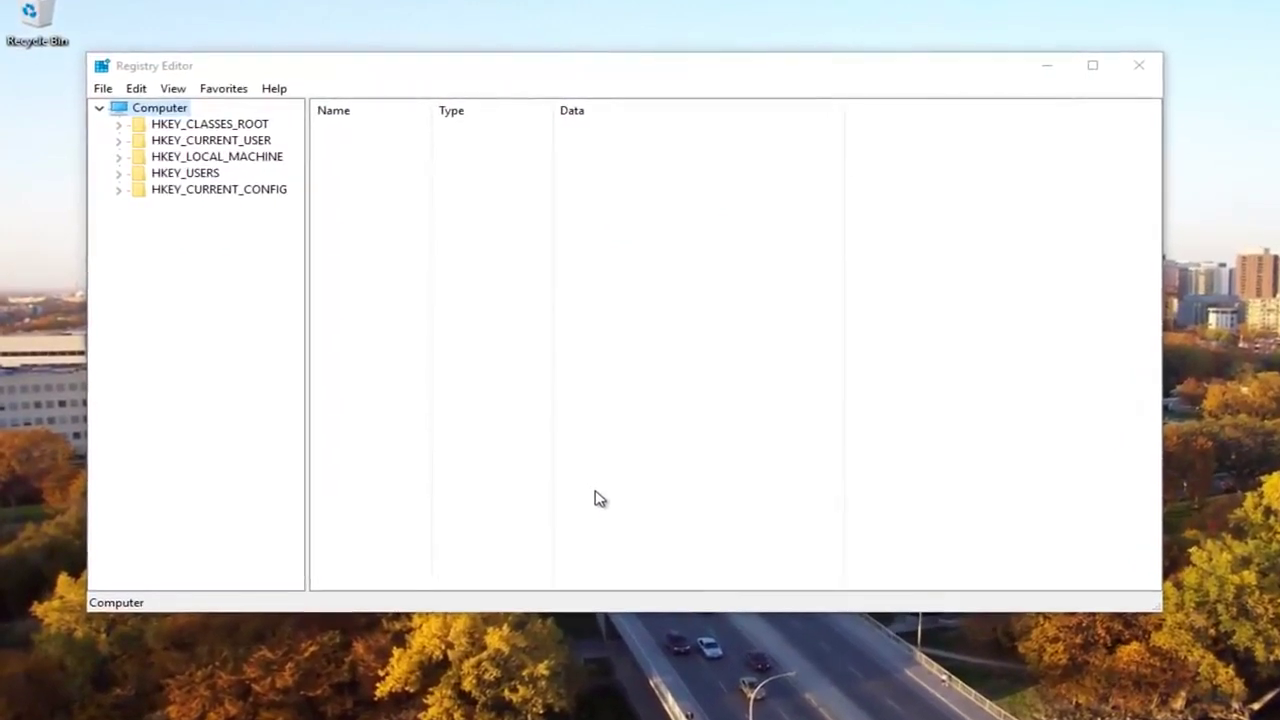
pyautogui.moveTo(320, 71); pyautogui.dragTo(347, 70)
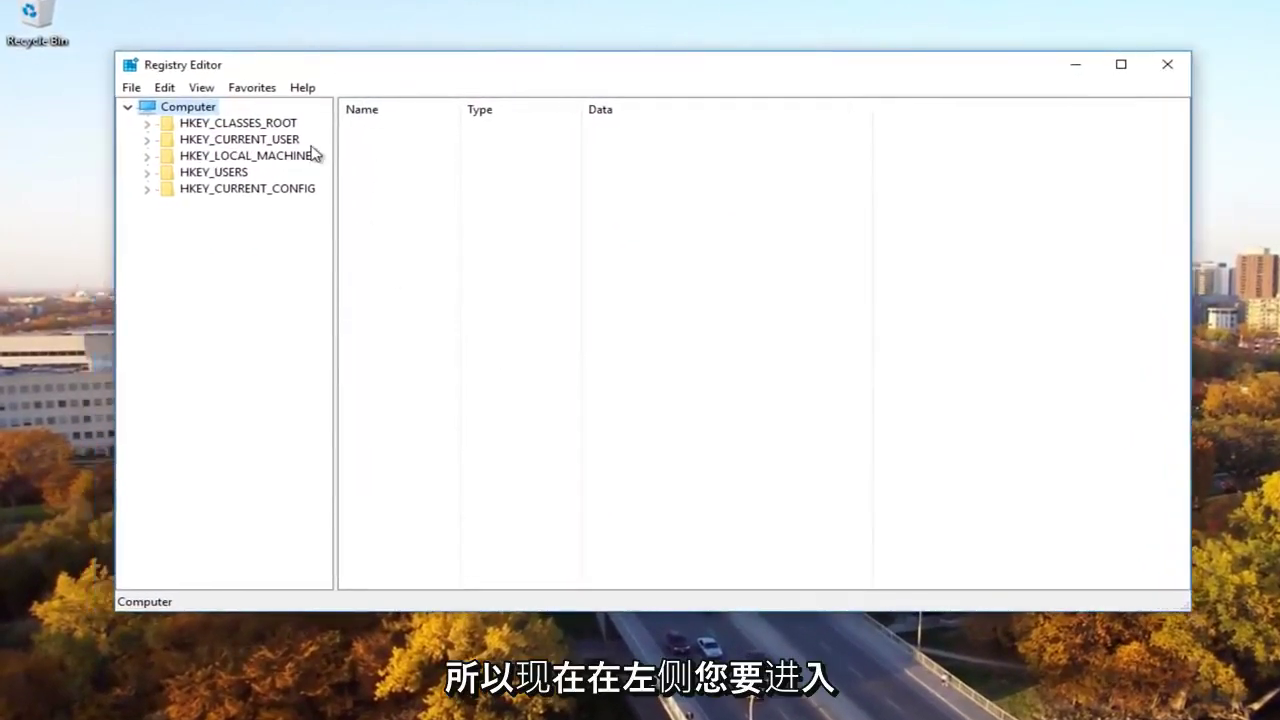
pyautogui.click(147, 157)
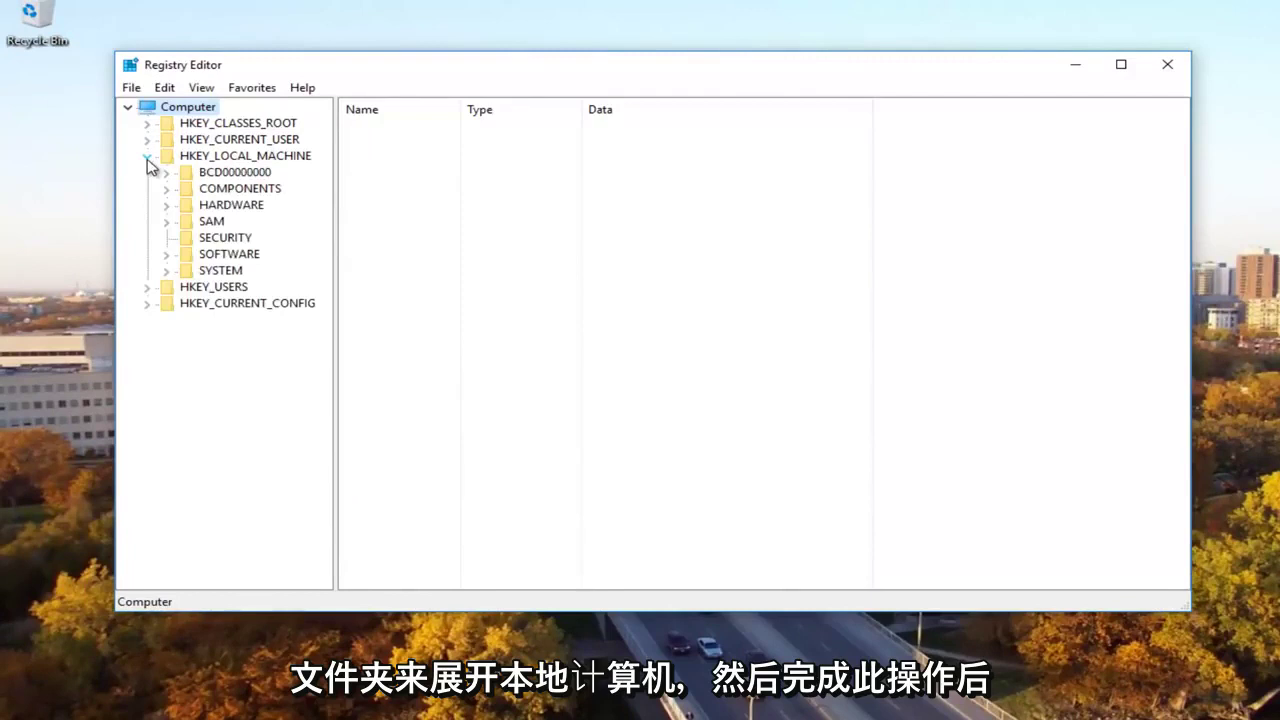
pyautogui.click(166, 255)
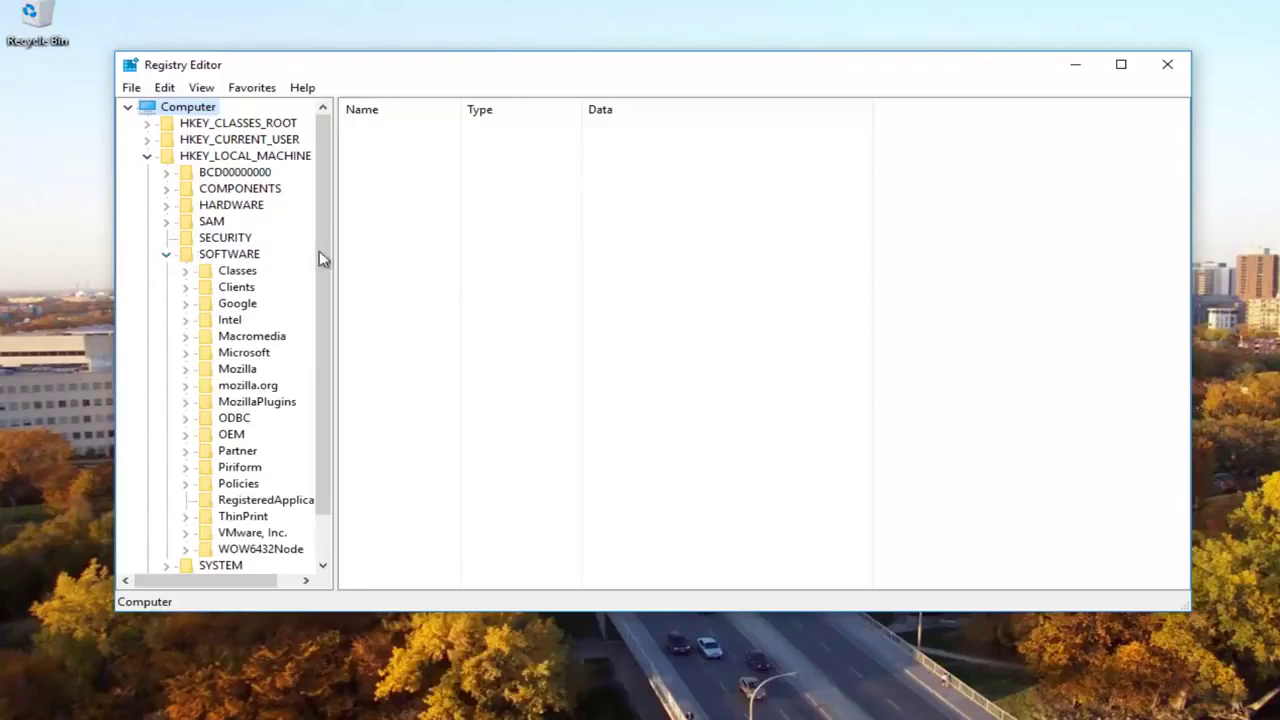
pyautogui.moveTo(340, 235); pyautogui.dragTo(393, 250)
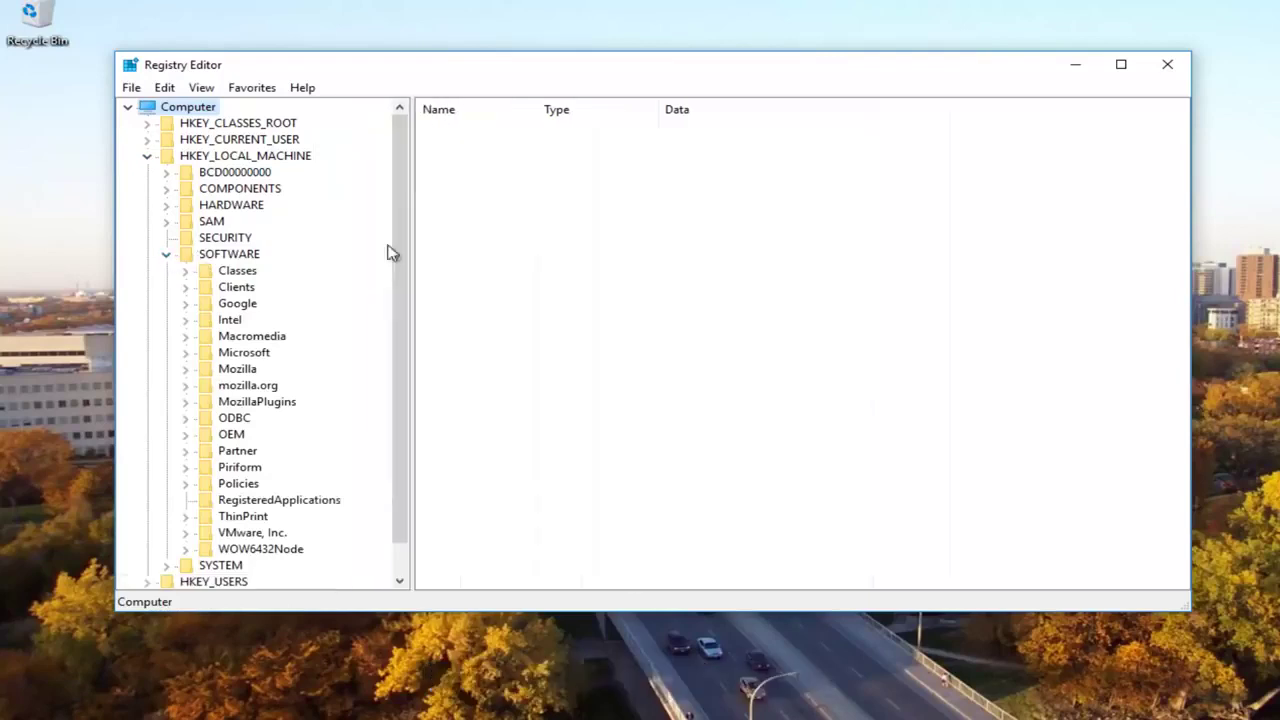
pyautogui.click(243, 352)
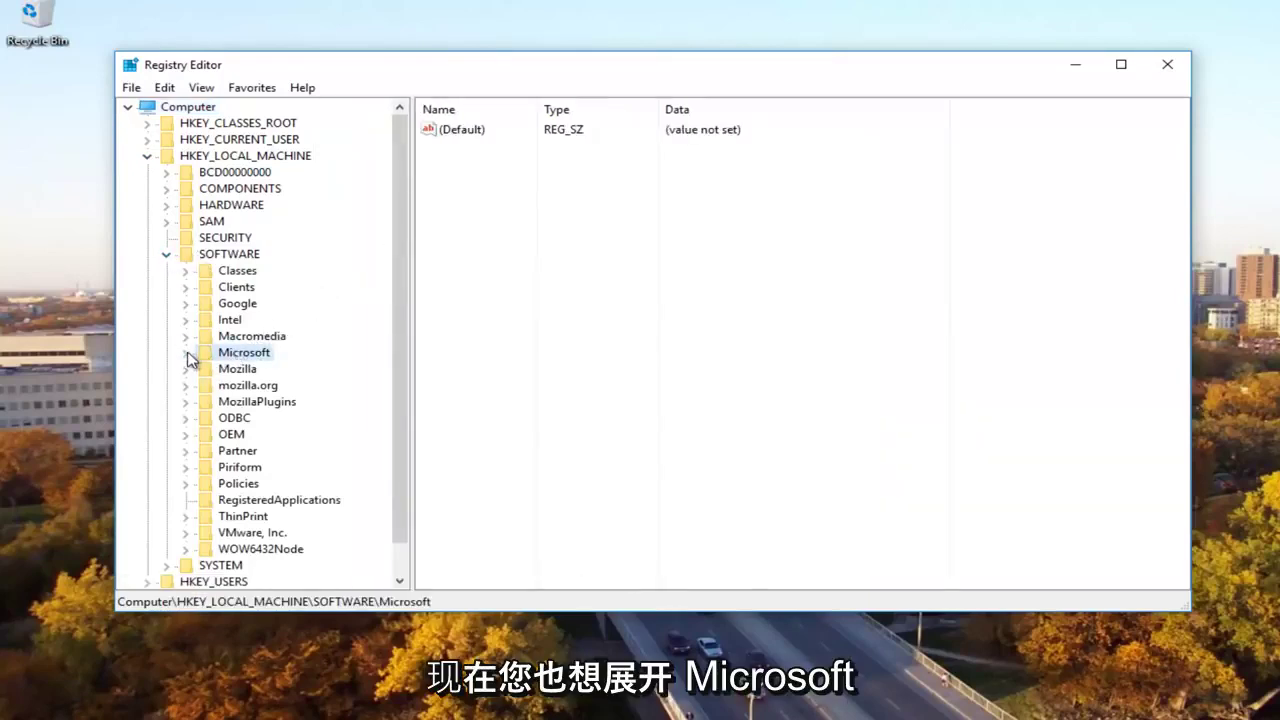
pyautogui.click(186, 352)
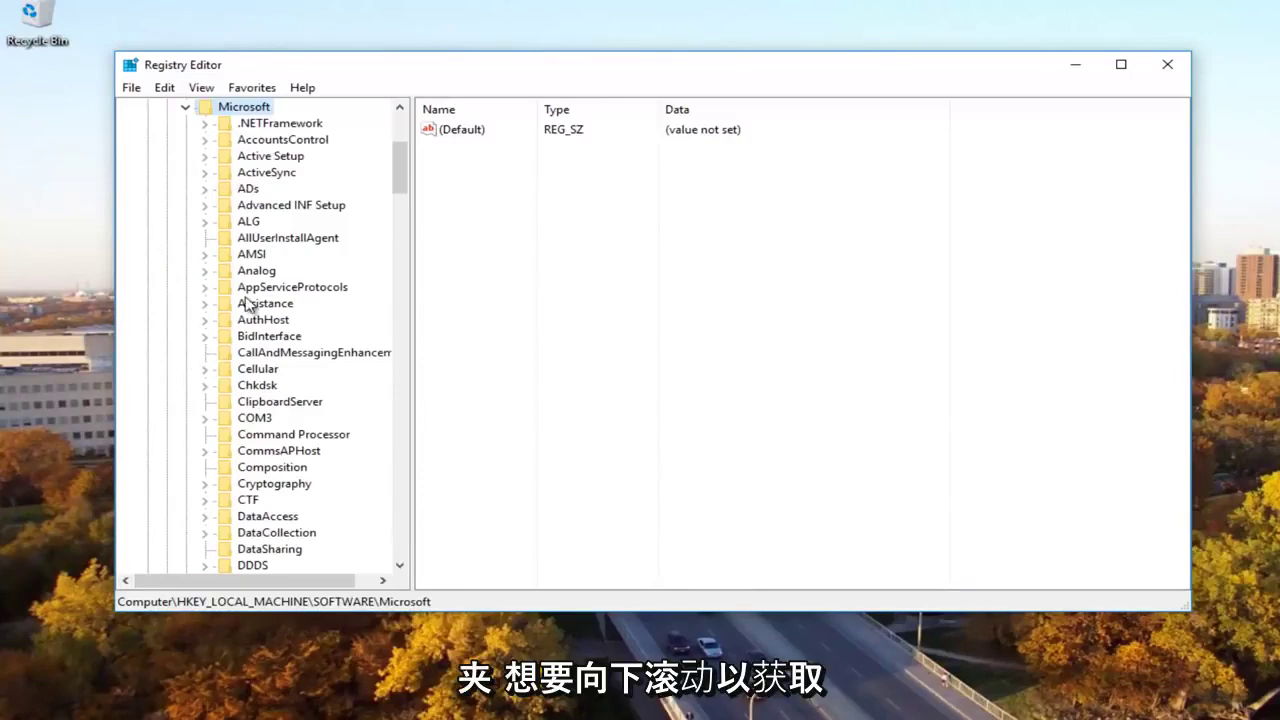
pyautogui.moveTo(398, 172); pyautogui.dragTo(396, 300)
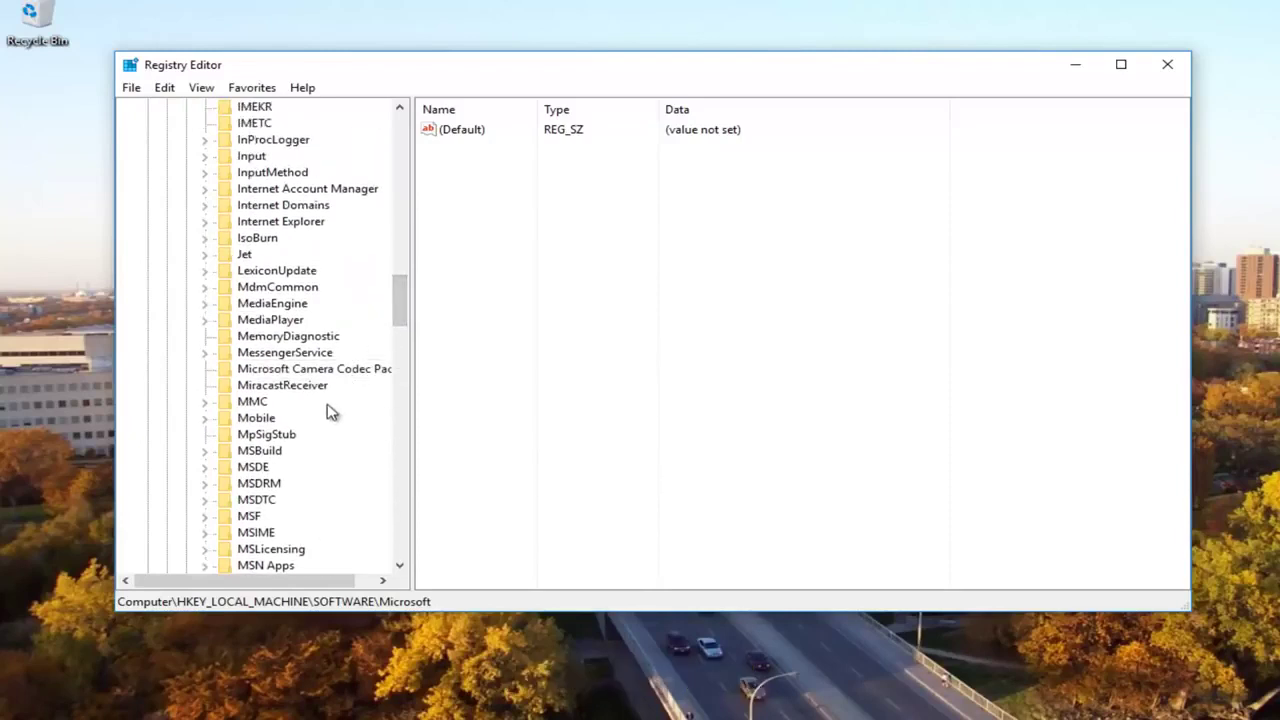
pyautogui.scroll(-3, 310, 390)
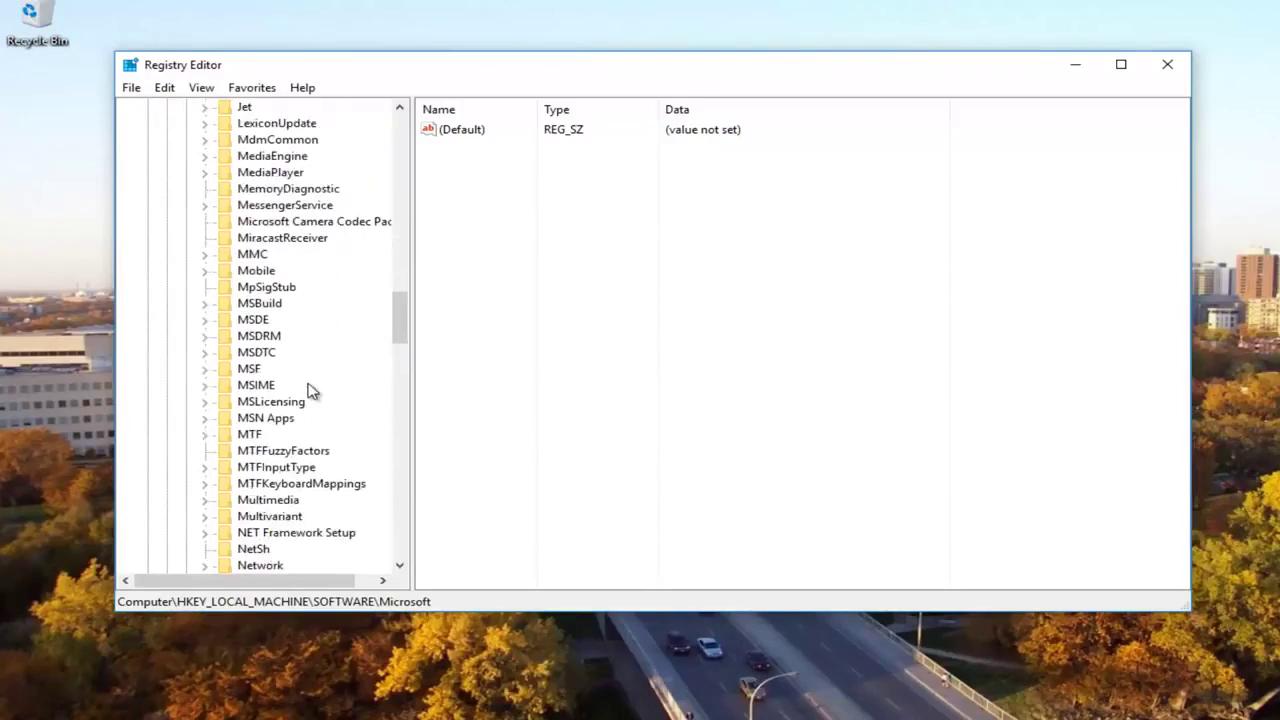
# Step: Expand MSLicensing and inspect the contents of its HardwareID and Store subkeys
pyautogui.click(288, 402)
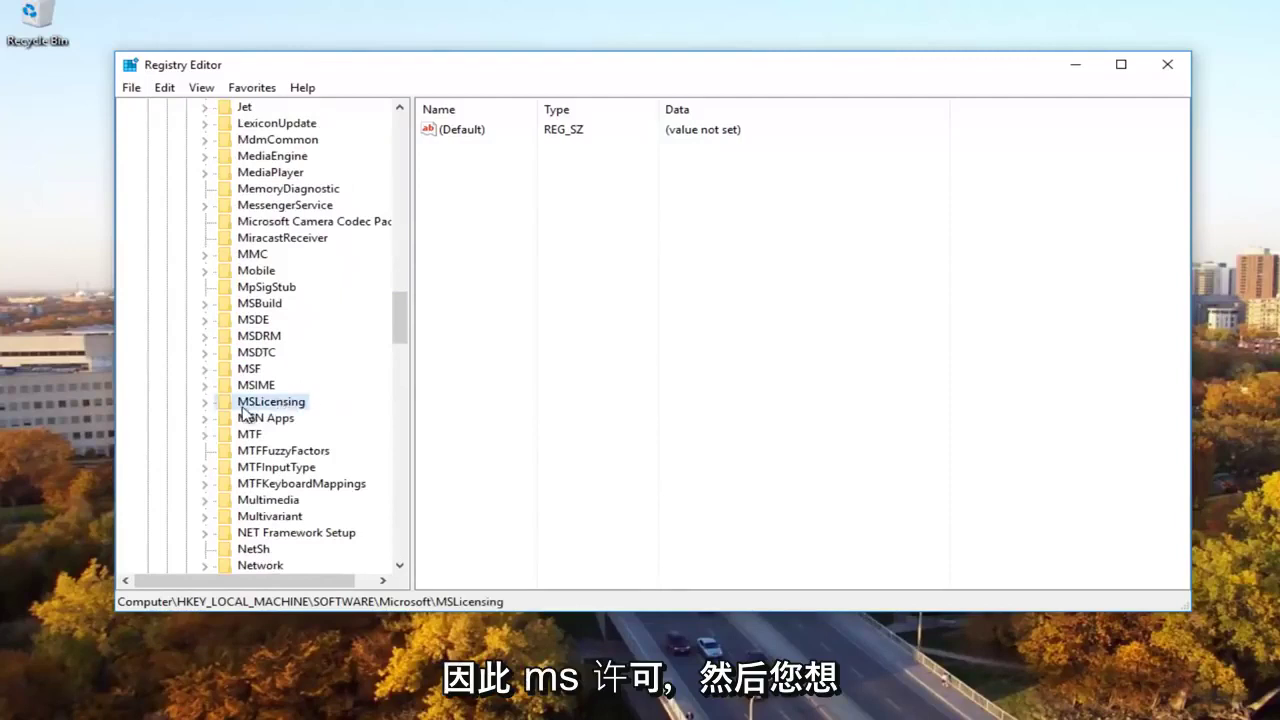
pyautogui.click(206, 404)
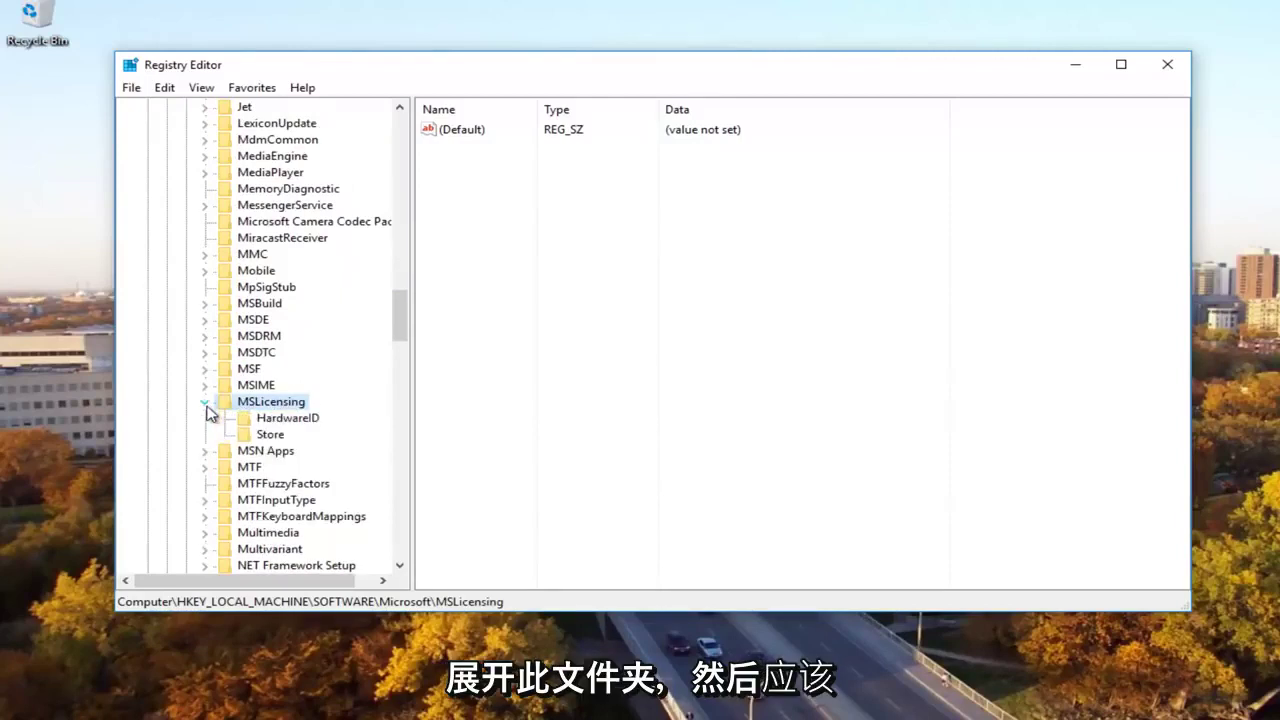
pyautogui.click(268, 420)
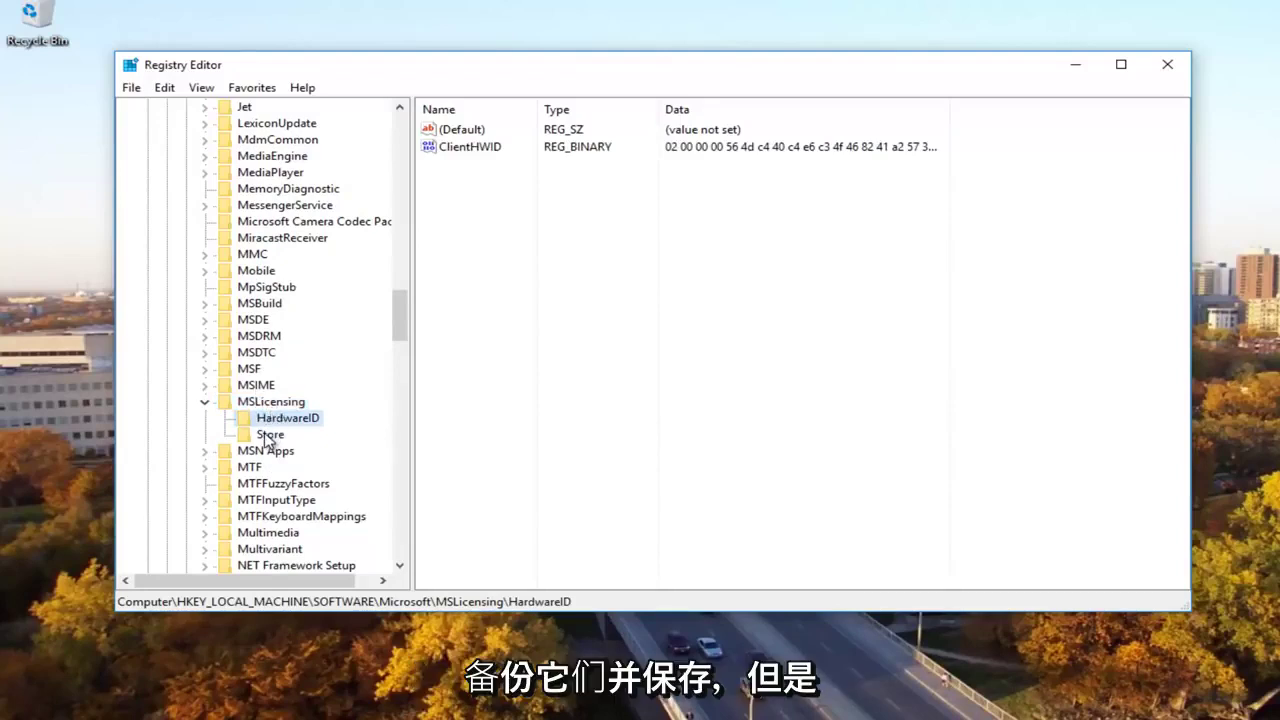
pyautogui.click(268, 434)
pyautogui.click(270, 402)
pyautogui.click(268, 418)
pyautogui.click(268, 432)
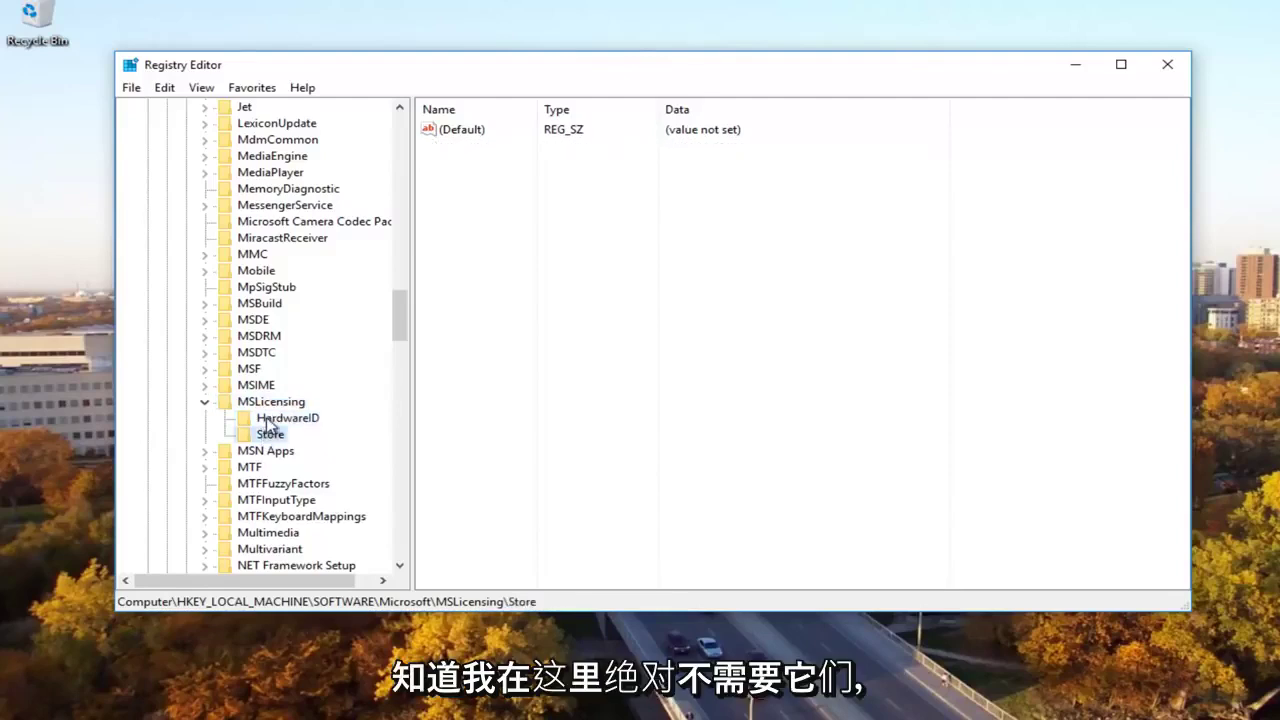
pyautogui.click(268, 418)
pyautogui.click(268, 432)
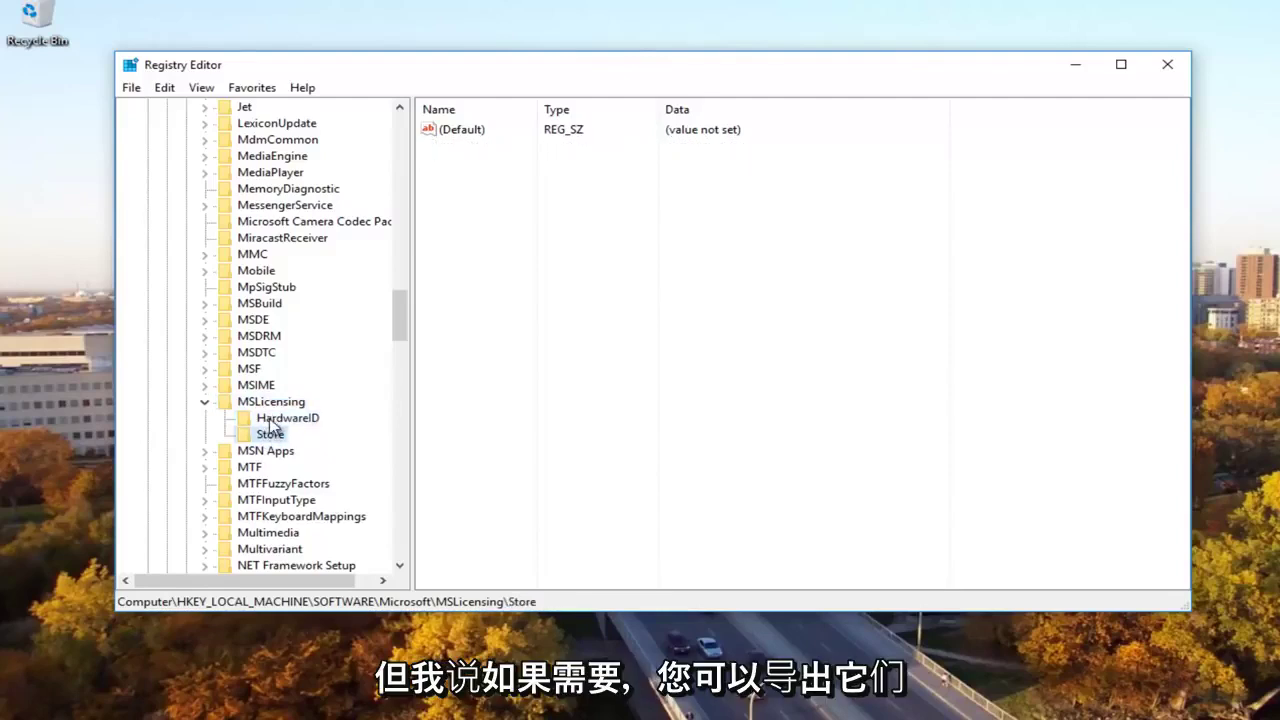
# Step: Delete the HardwareID and Store subkeys, confirming each deletion
pyautogui.click(269, 419)
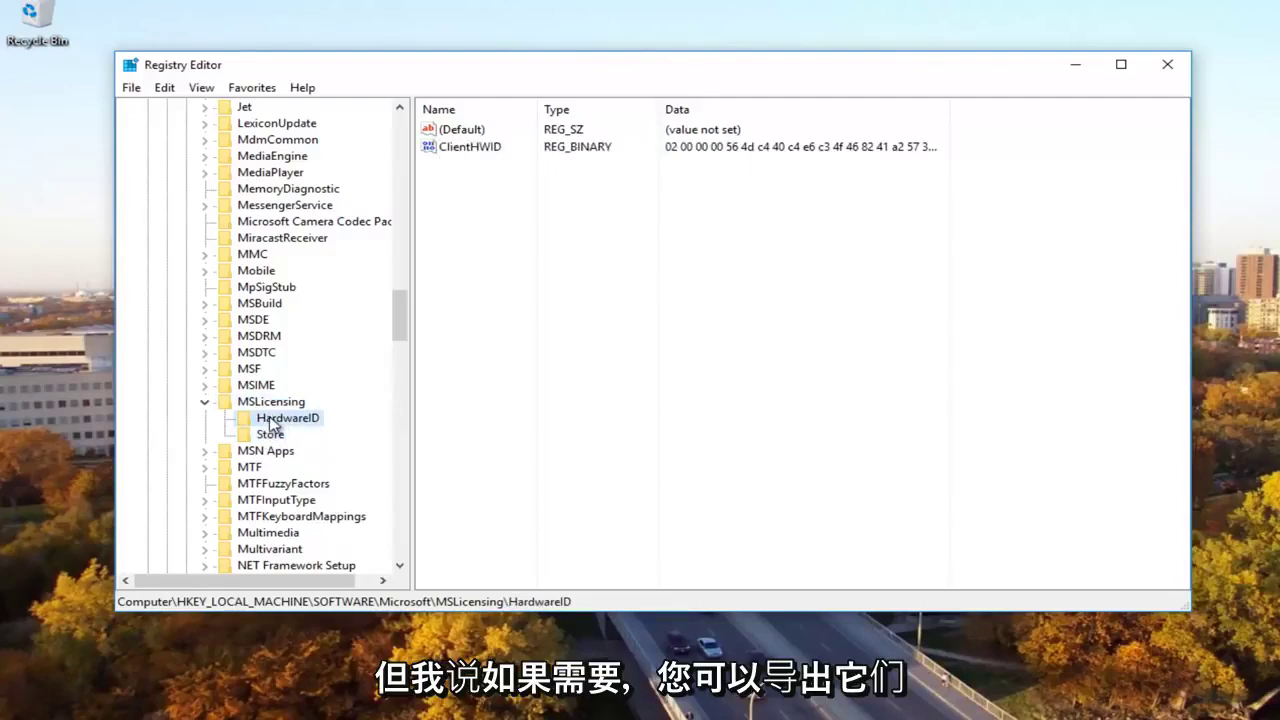
pyautogui.rightClick(297, 420)
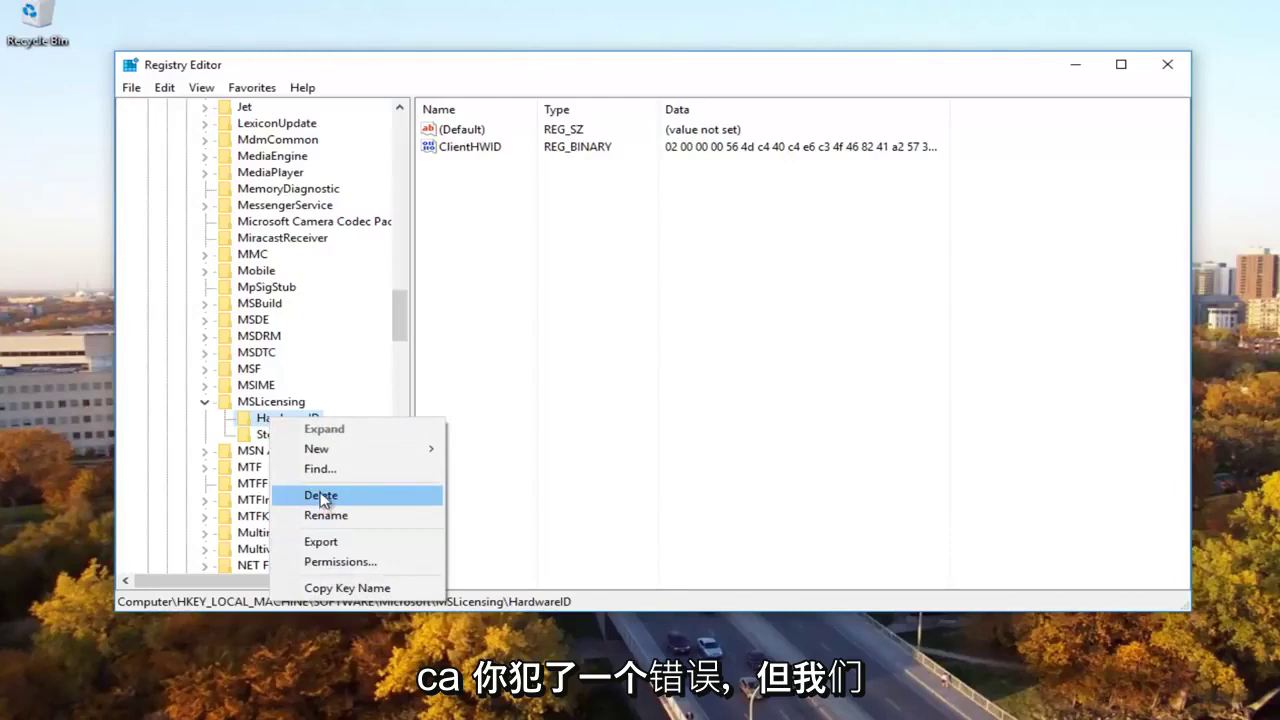
pyautogui.click(249, 416)
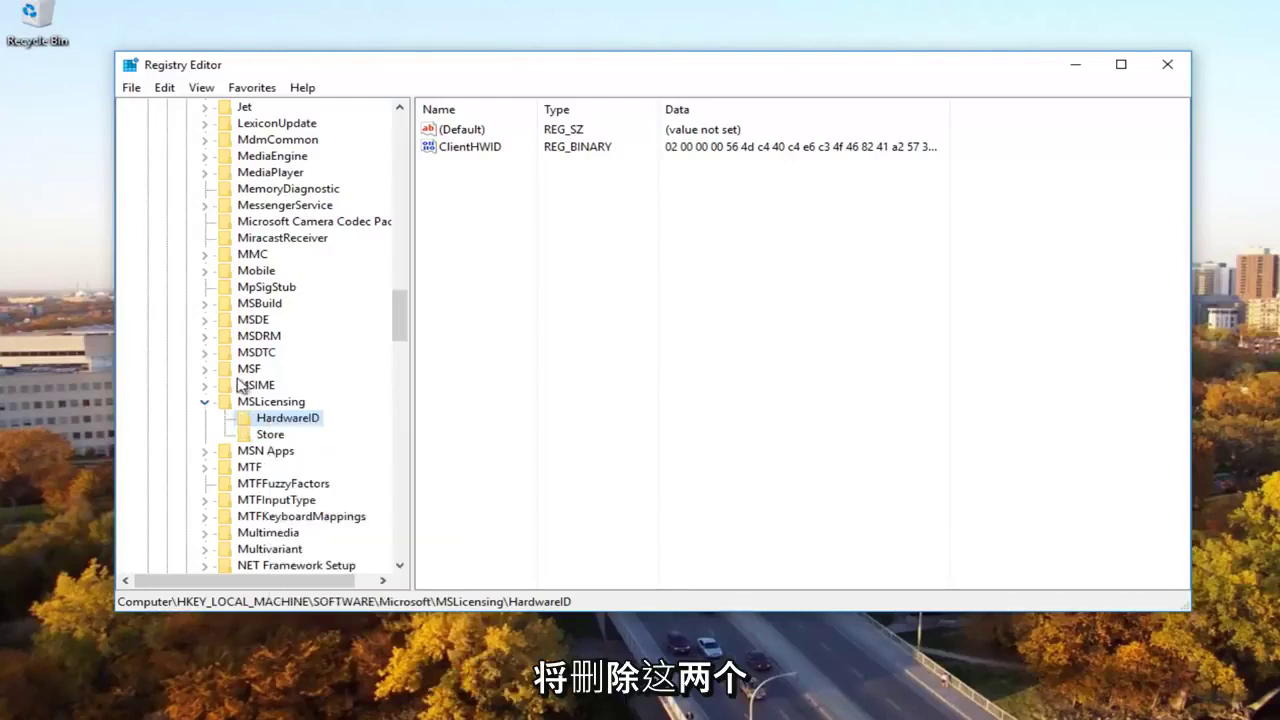
pyautogui.press('Delete')
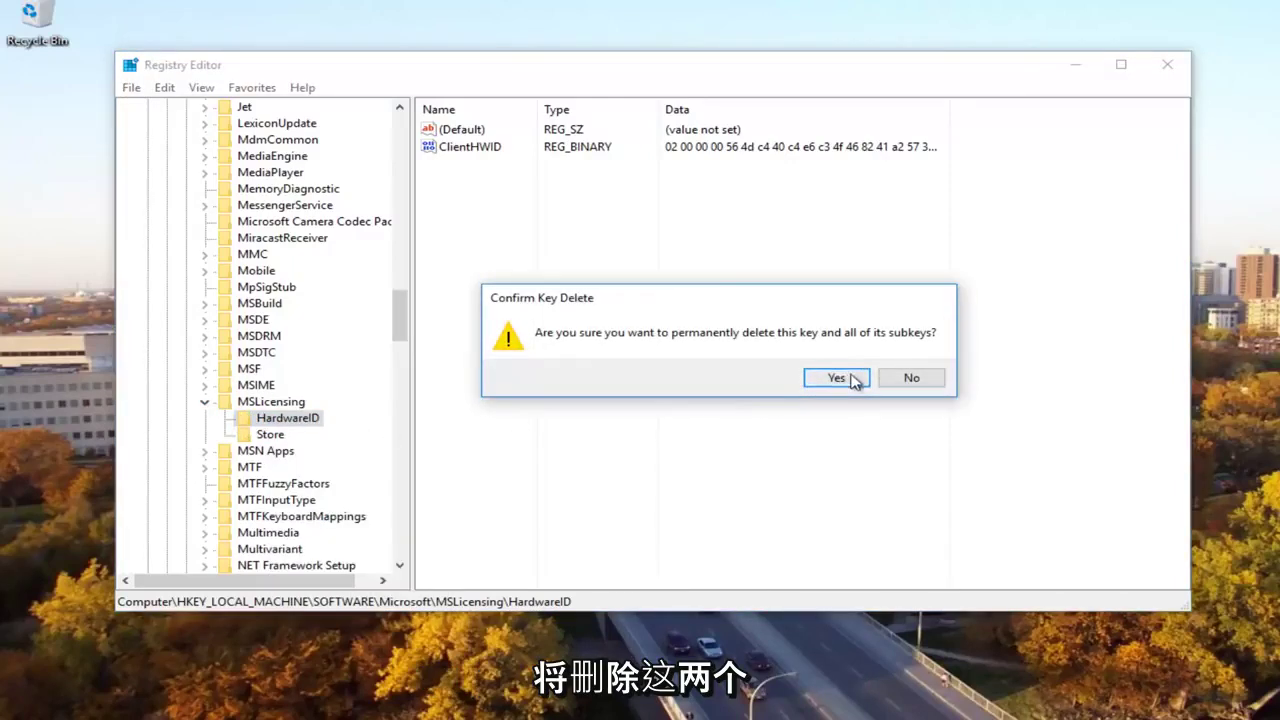
pyautogui.click(850, 378)
pyautogui.press('Delete')
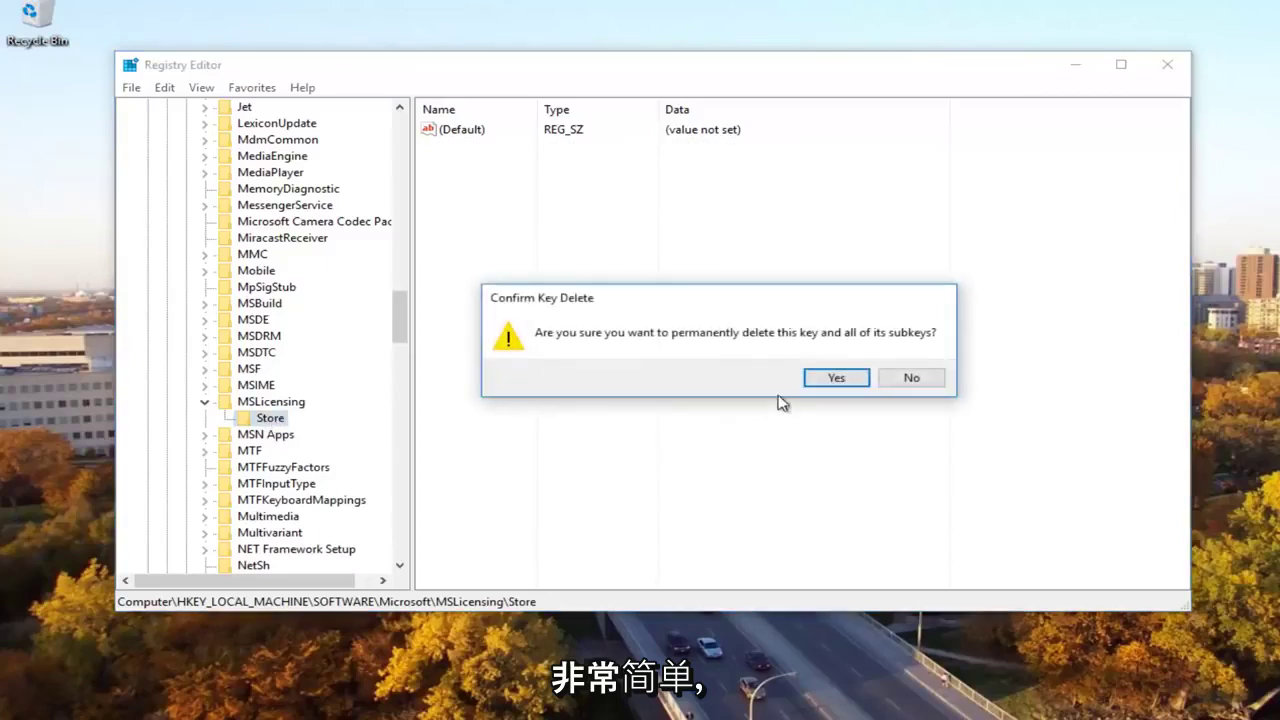
pyautogui.click(832, 380)
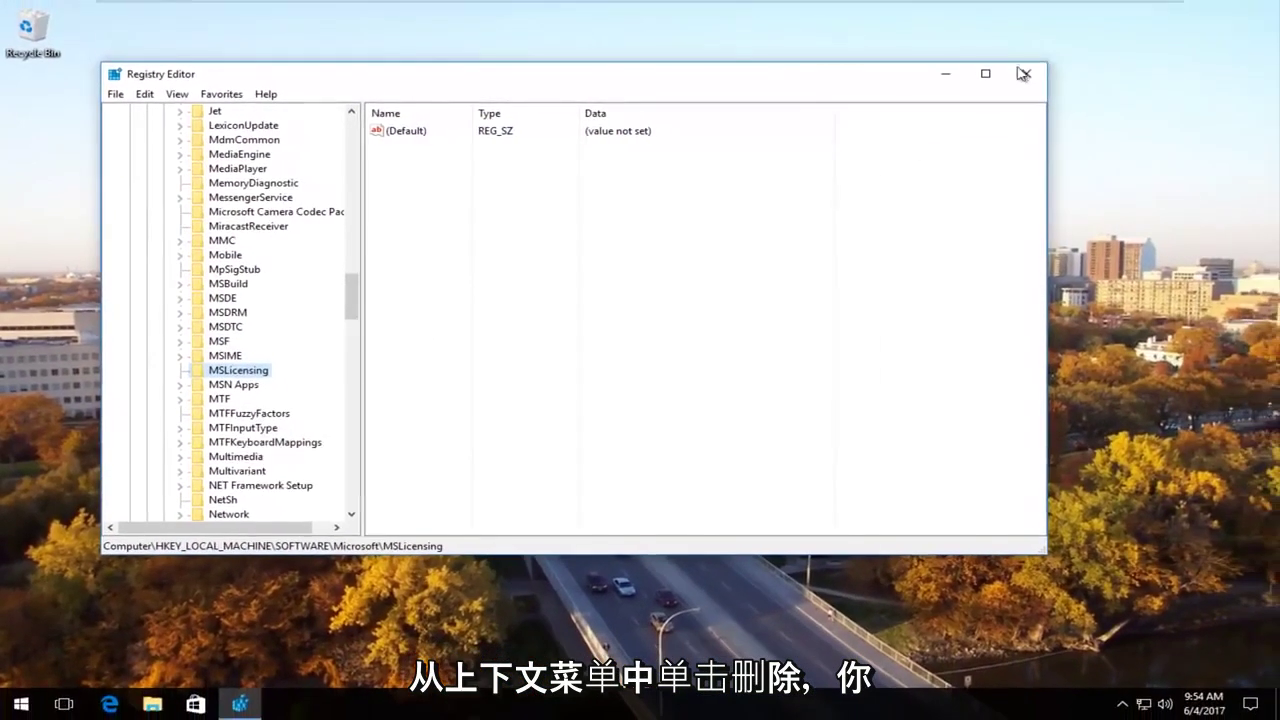
# Step: Close Registry Editor and reopen Network and Sharing Center from a search for 'network'
pyautogui.click(1055, 71)
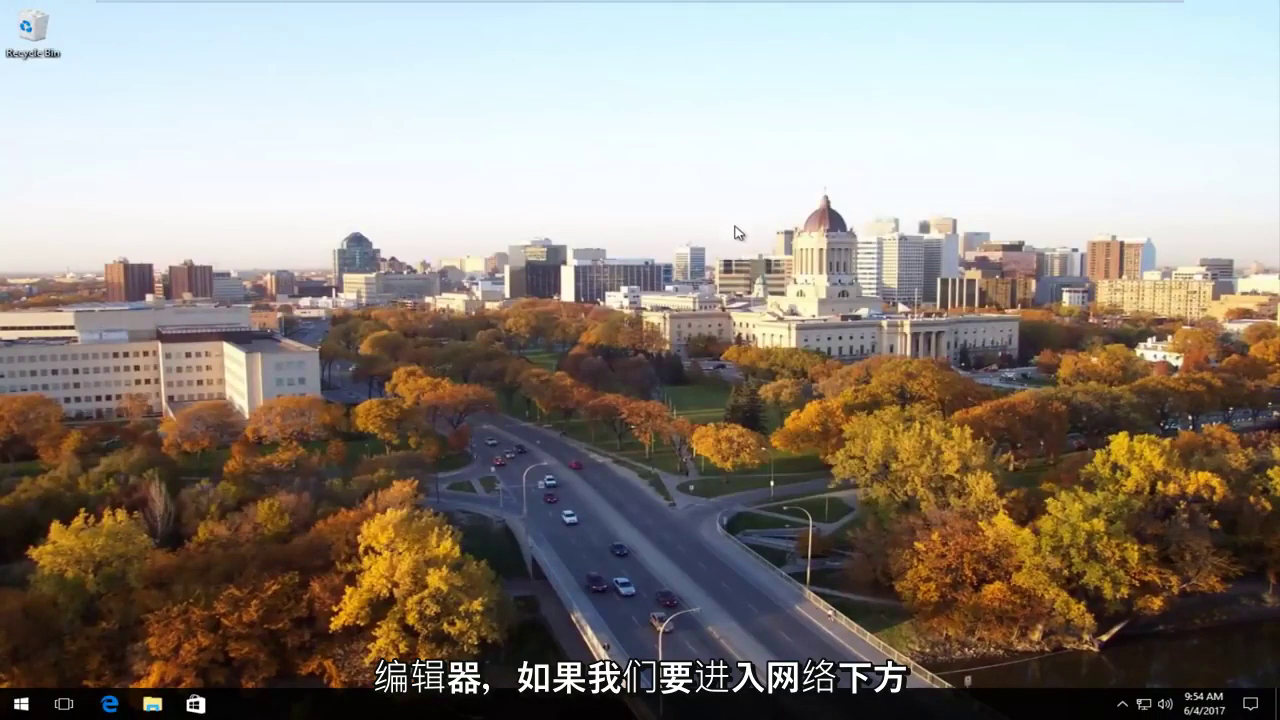
pyautogui.press('super+s')
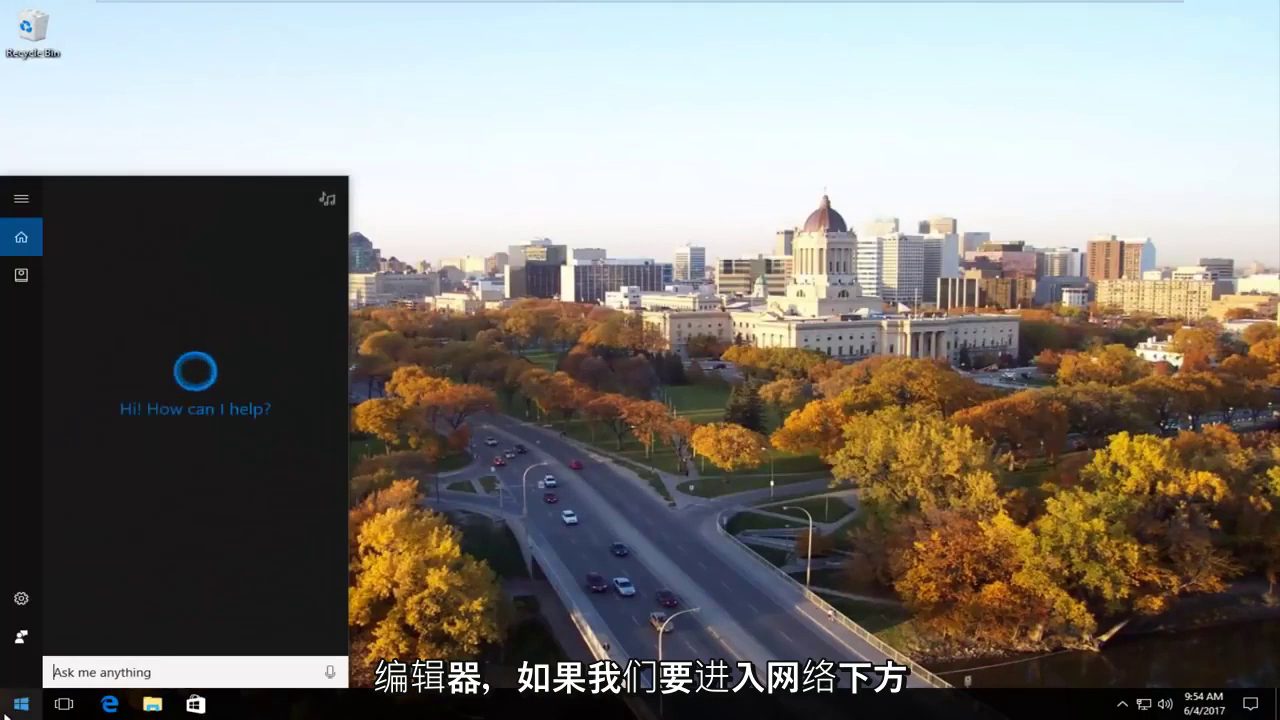
pyautogui.write('nwe')
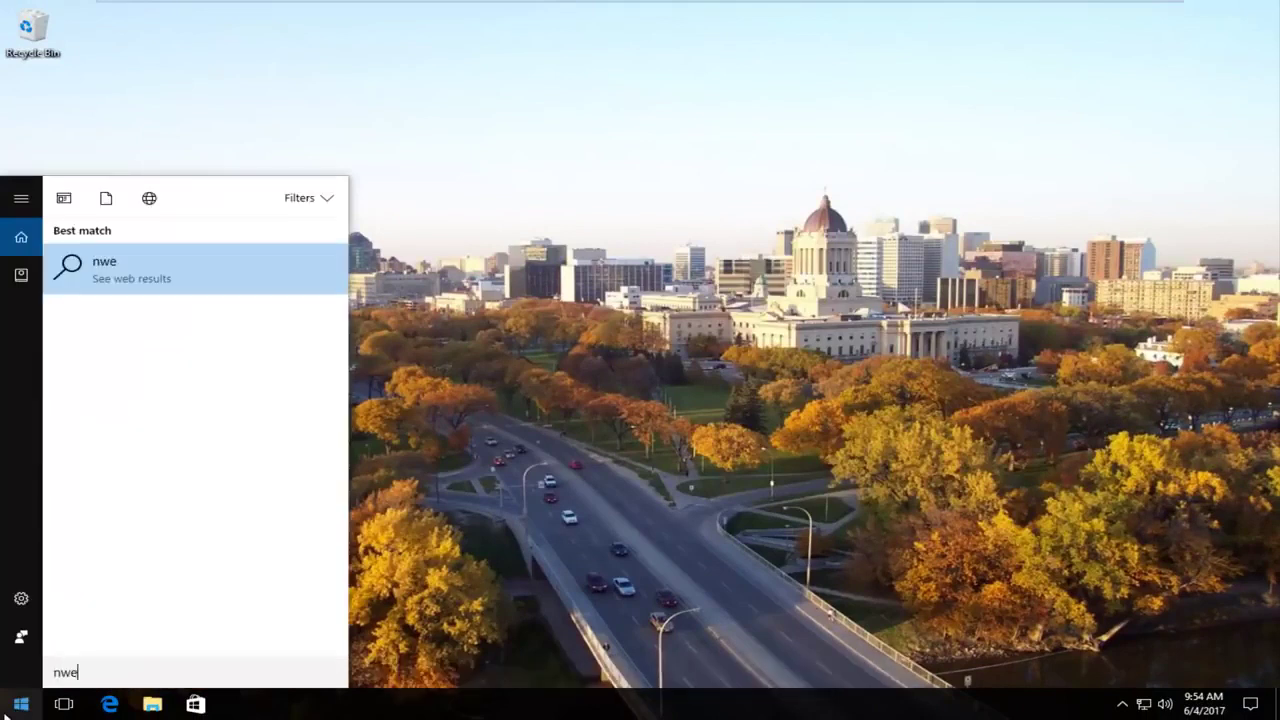
pyautogui.press('BackSpace')
pyautogui.press('BackSpace')
pyautogui.write('etwork')
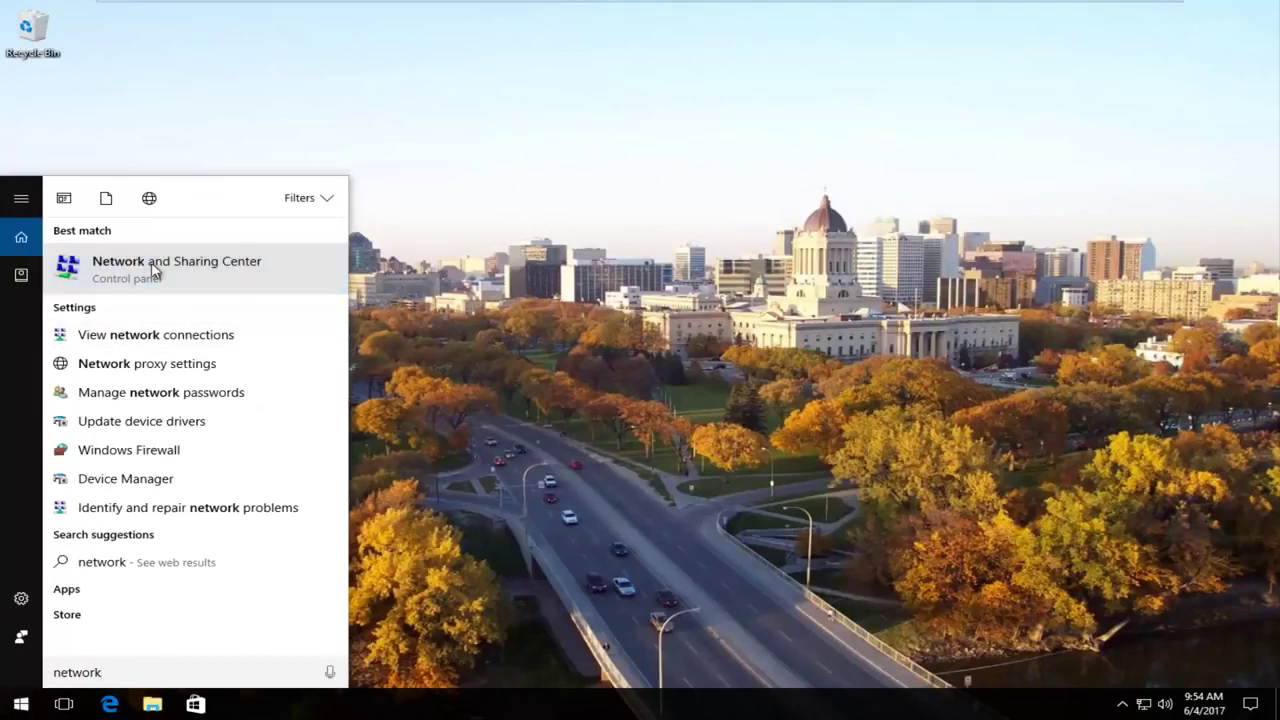
pyautogui.click(155, 265)
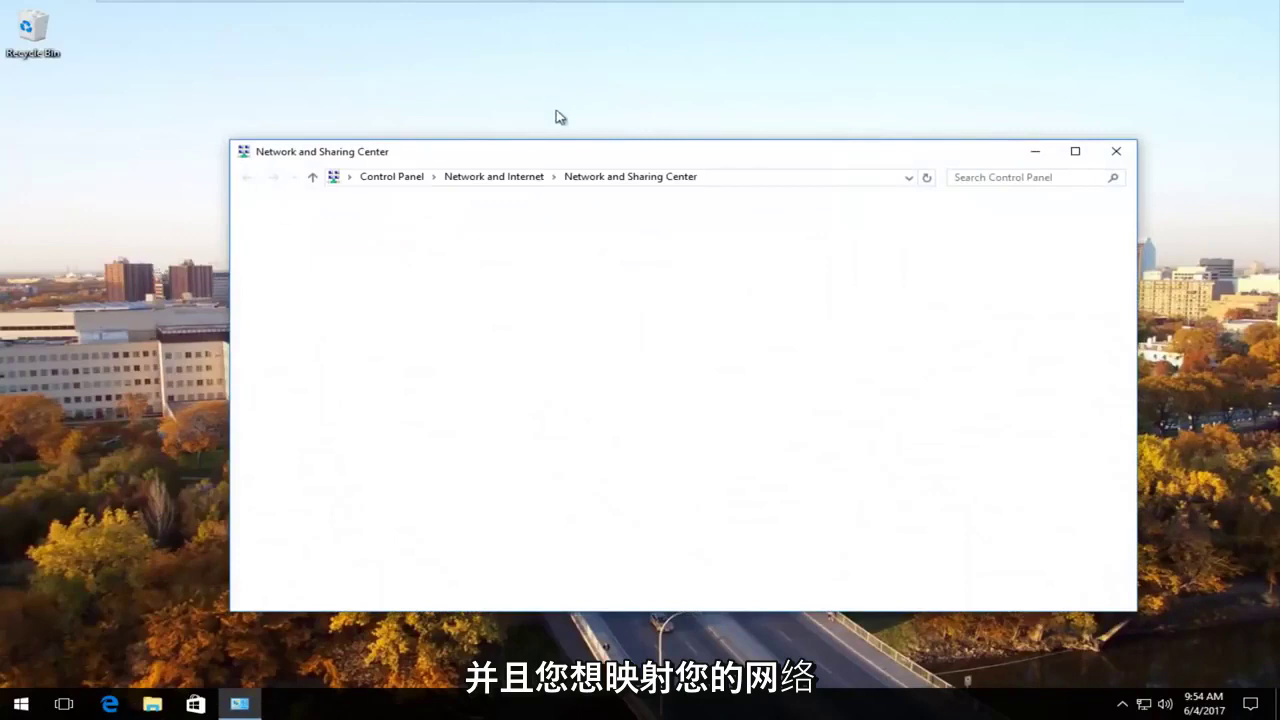
pyautogui.moveTo(535, 160); pyautogui.dragTo(521, 134)
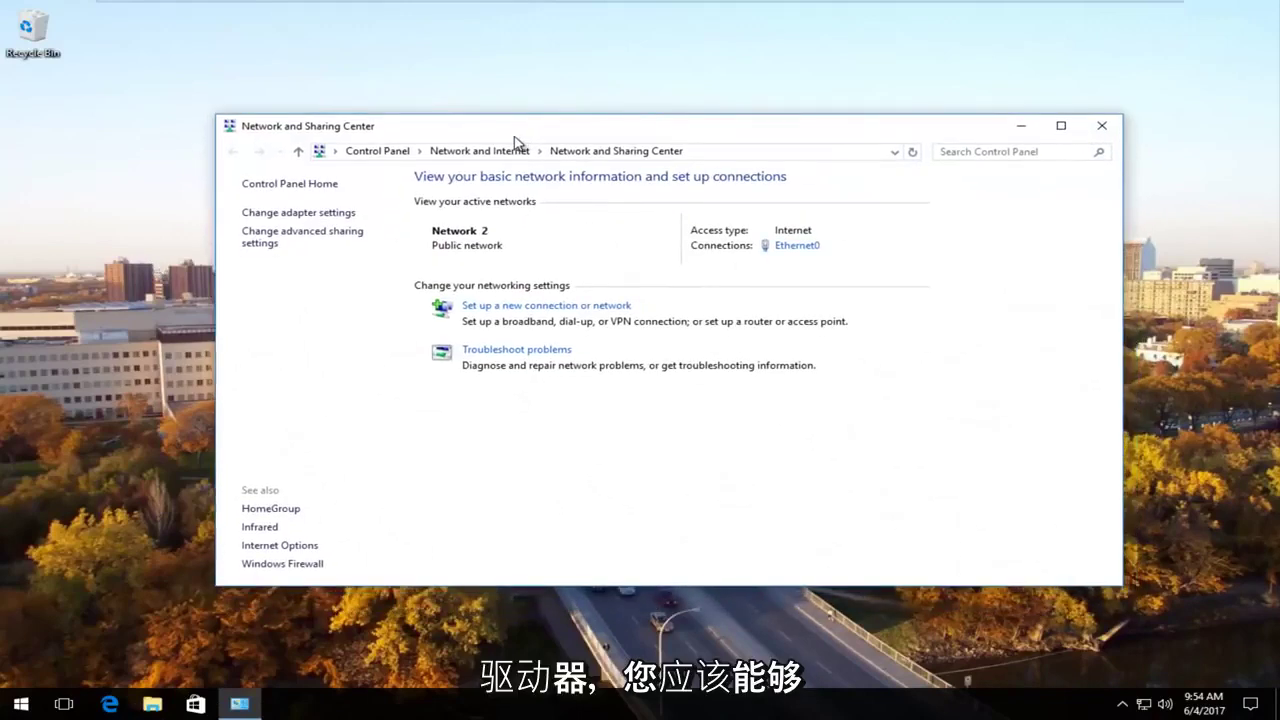